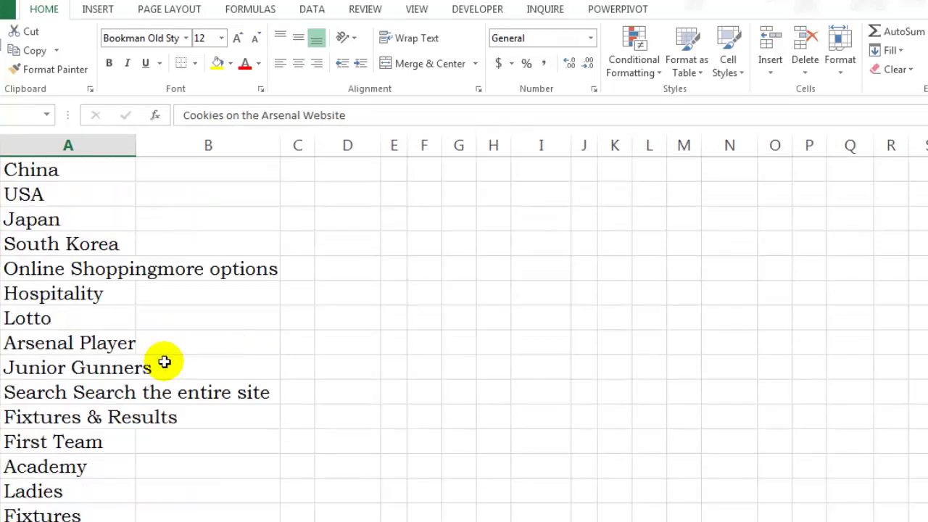
Select the whole WebQuery sheet and clear all its contents
scroll(164, 362, "down", 9)
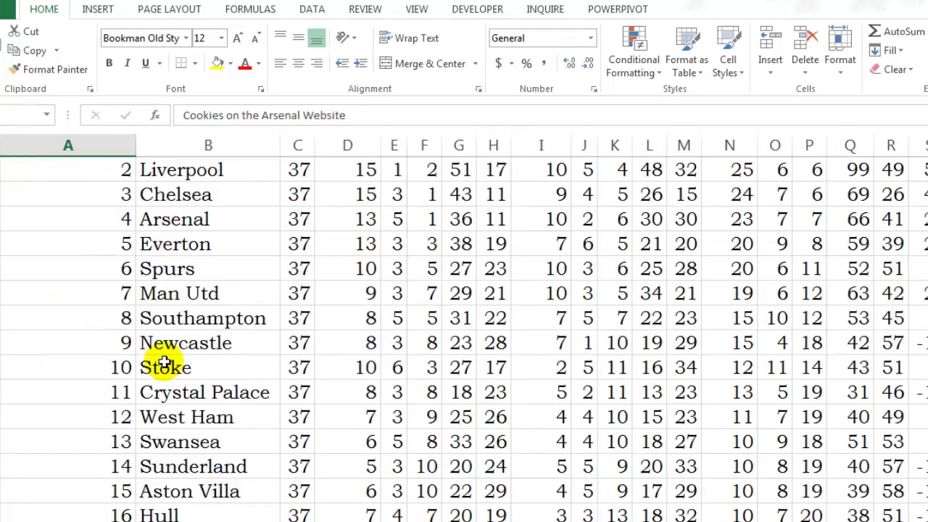
scroll(164, 362, "up", 4)
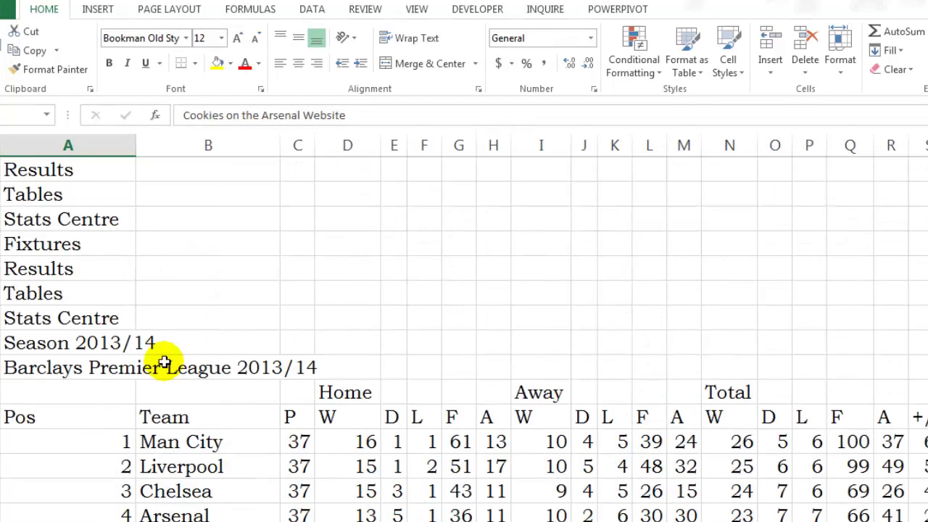
scroll(165, 362, "down", 1)
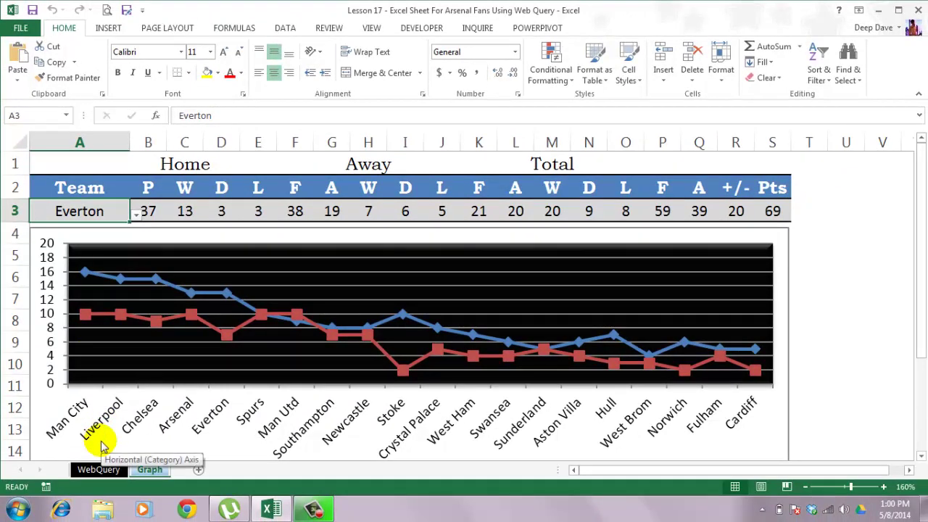
left_click(99, 469)
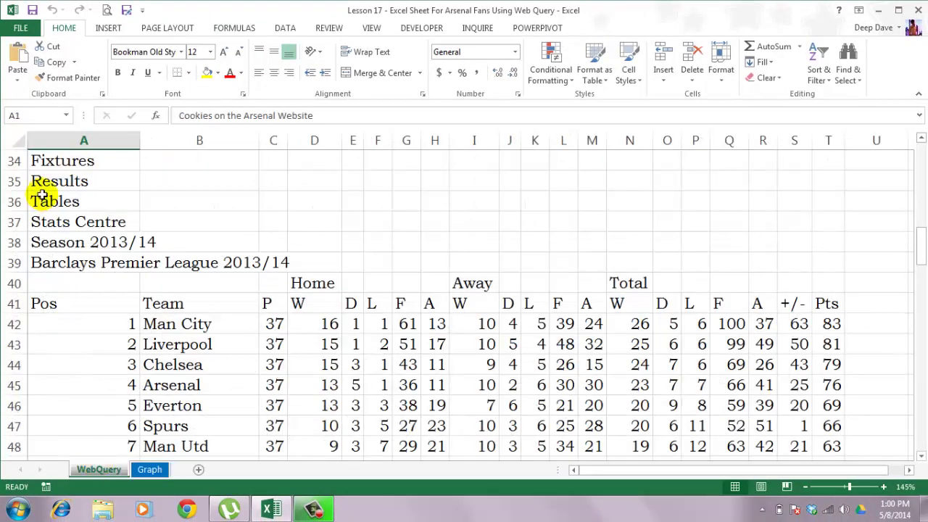
left_click(14, 137)
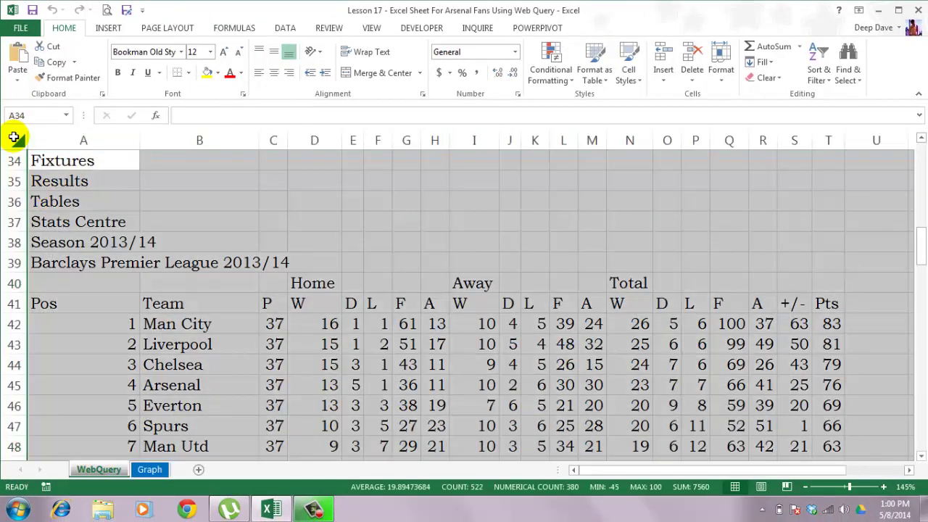
key("ctrl+minus")
Permanently delete the old Graph sheet
left_click(149, 469)
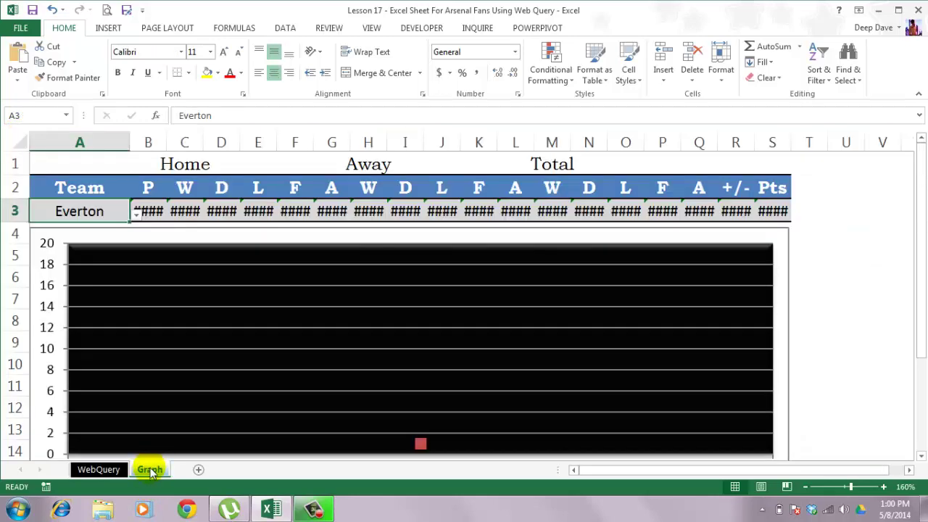
right_click(149, 469)
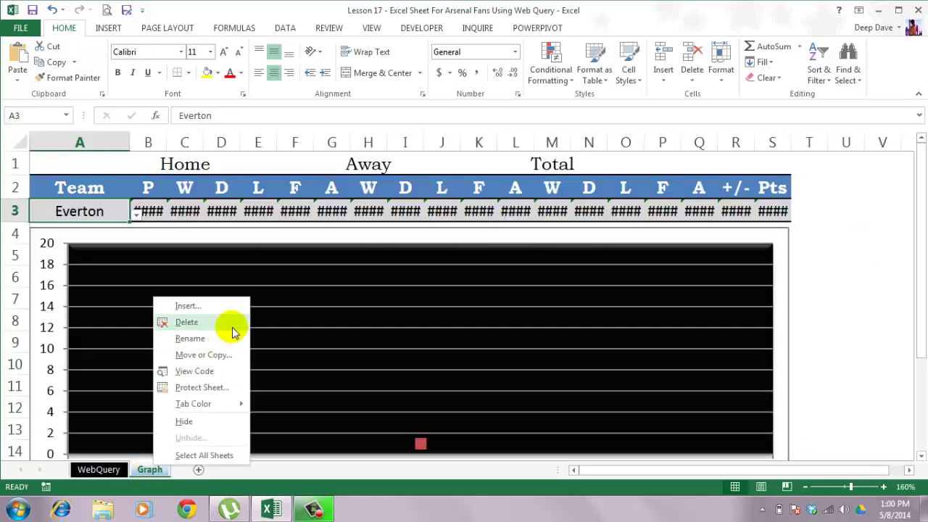
left_click(230, 325)
left_click(437, 288)
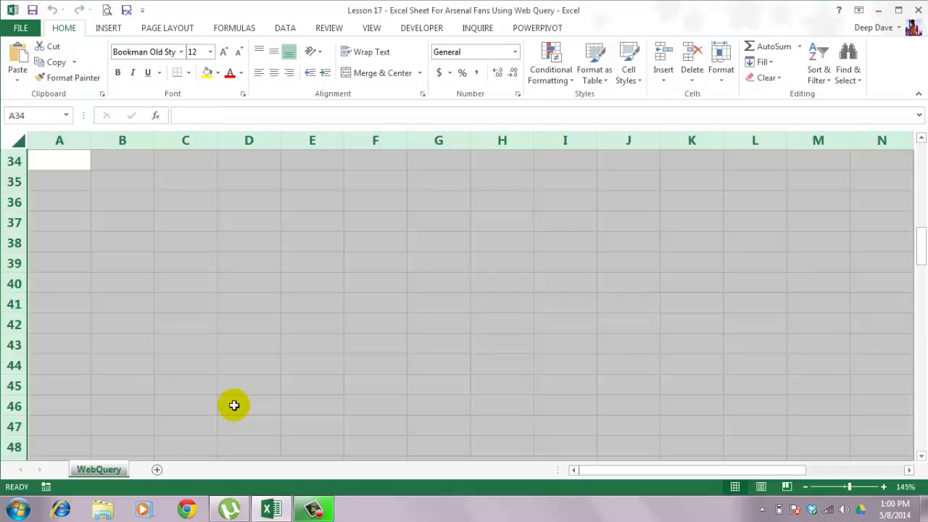
Add a new blank sheet and rename it 'Graph'
left_click(155, 468)
double_click(155, 468)
type("Graph")
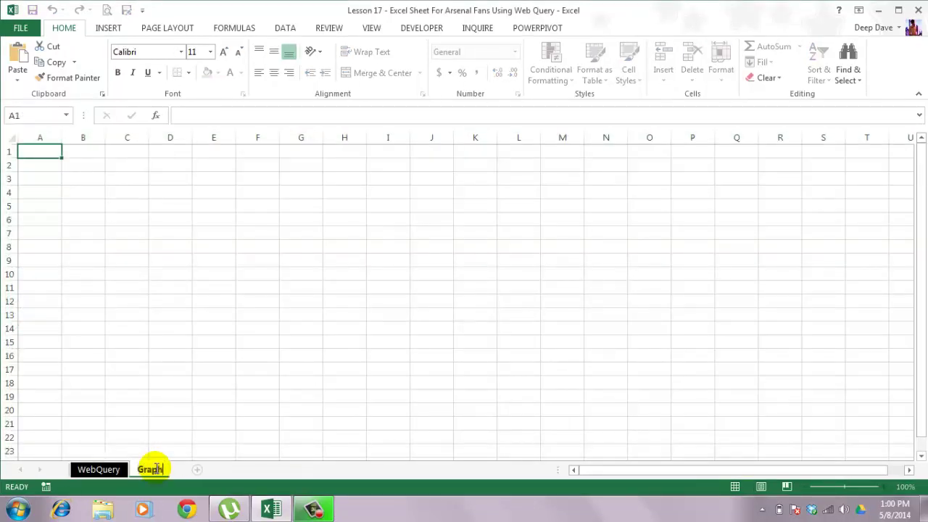
key("Return")
left_click(77, 427)
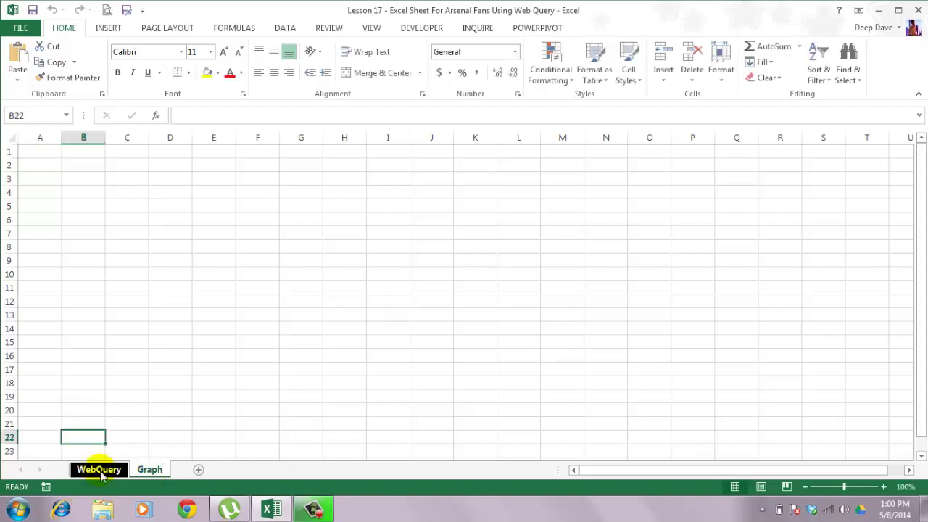
left_click(98, 469)
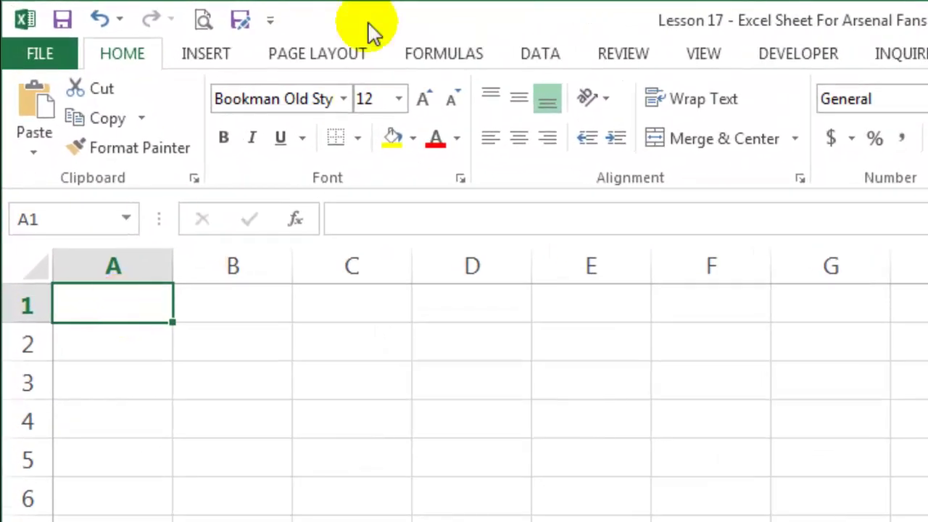
left_click(553, 58)
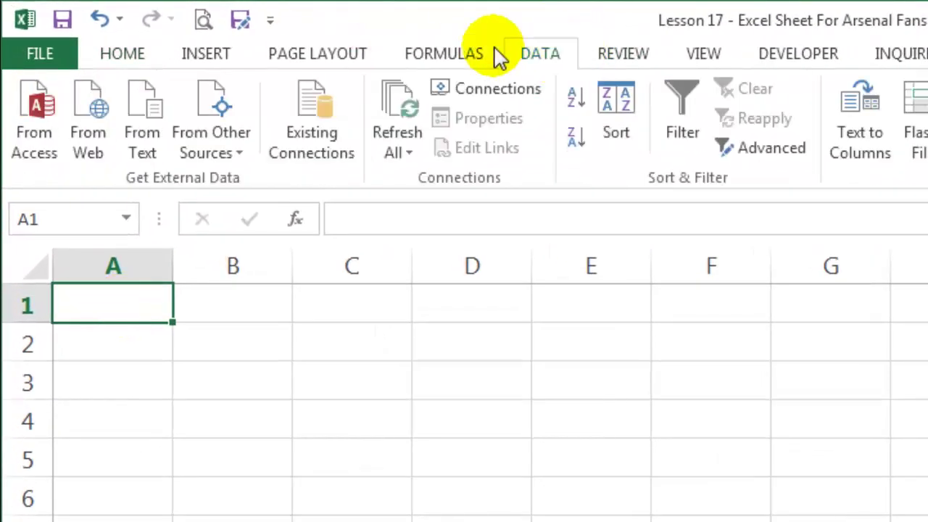
left_click(98, 133)
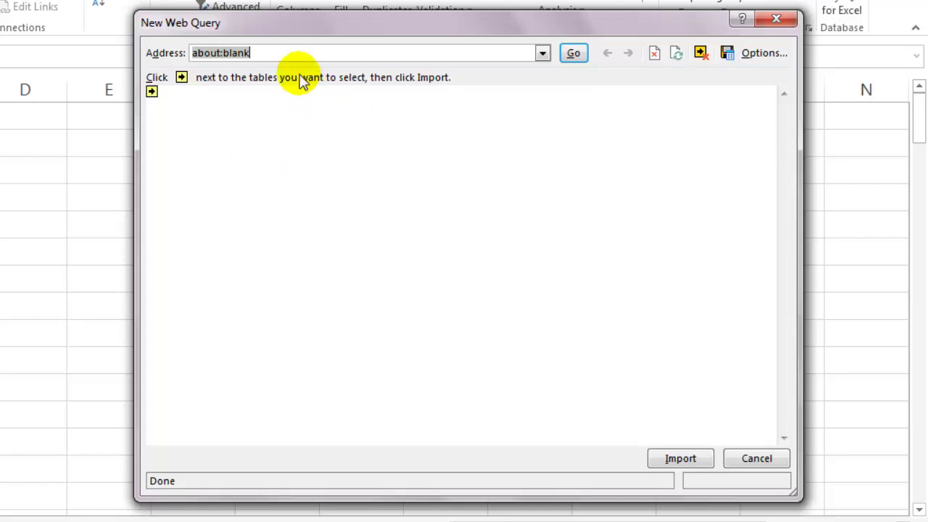
type("www.")
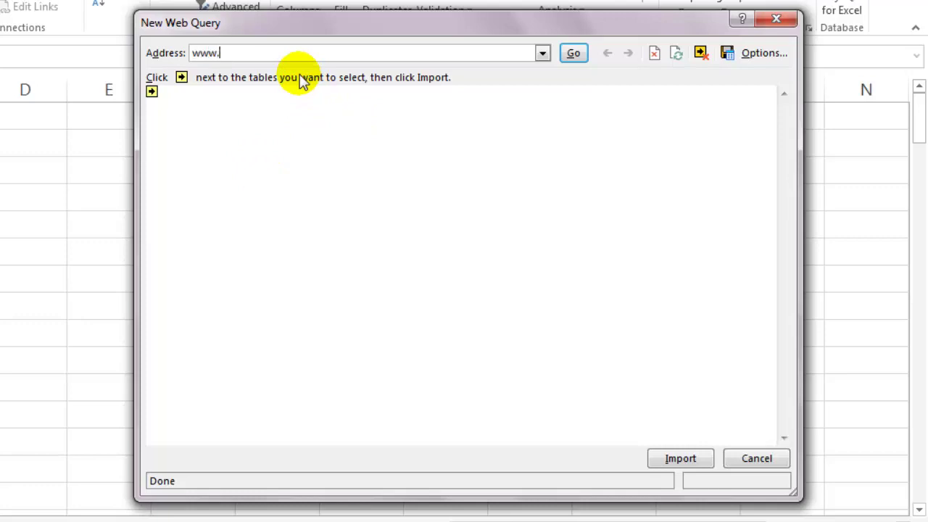
type("arsena")
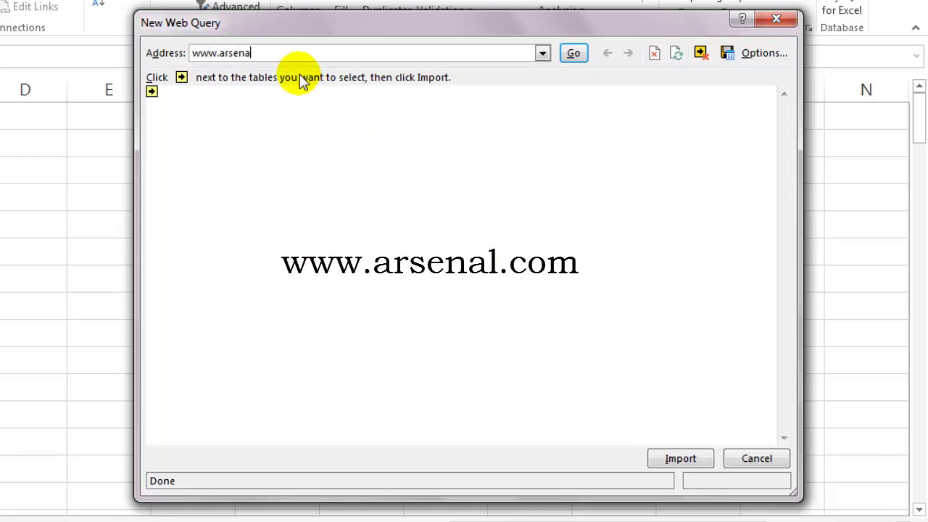
type("l.com")
left_click(574, 54)
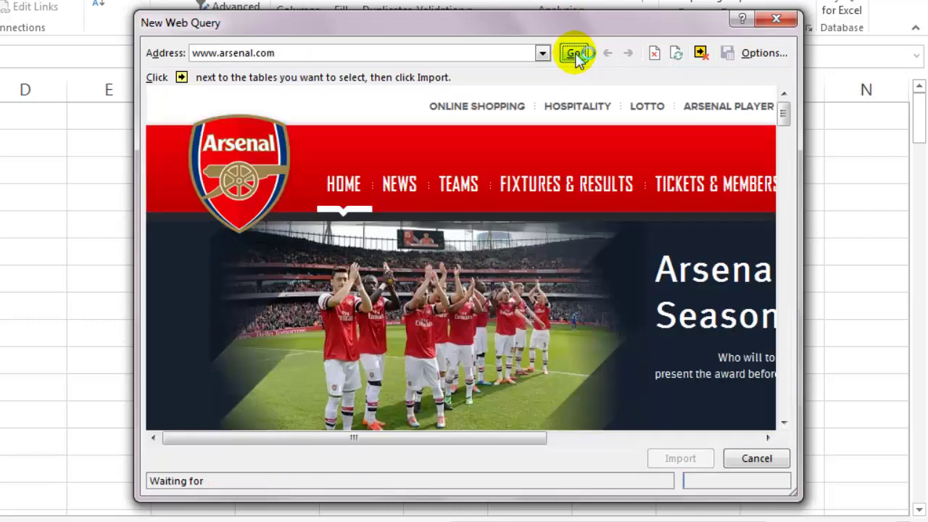
Navigate the preview through Fixtures & Results to the league Tables page
mouse_move(573, 189)
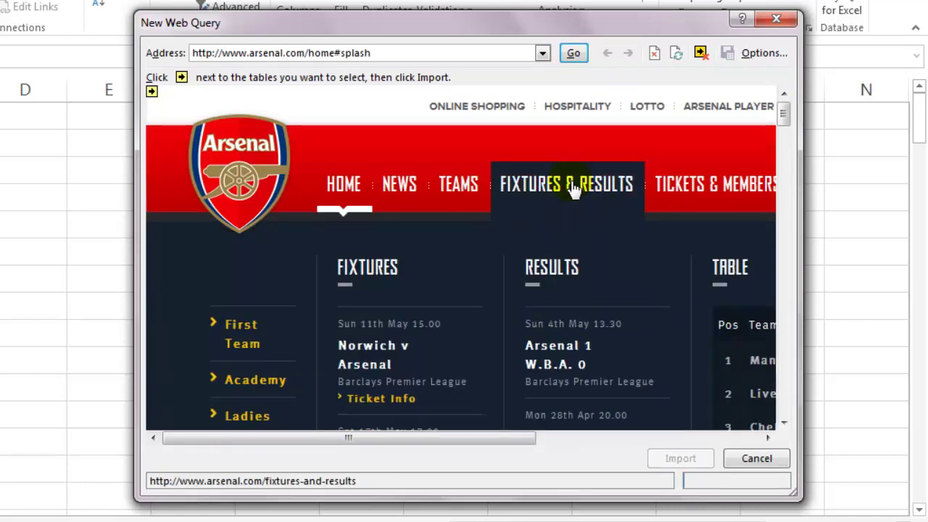
left_click(572, 187)
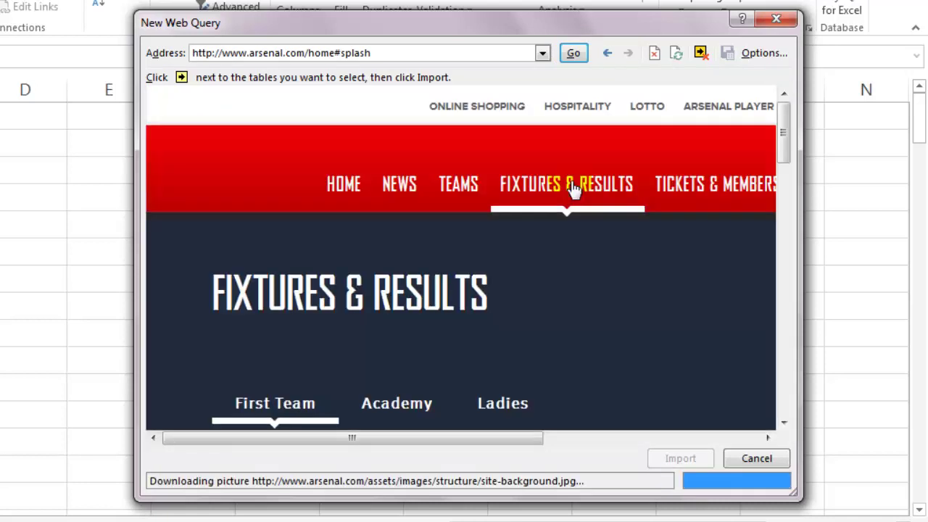
scroll(571, 181, "down", 5)
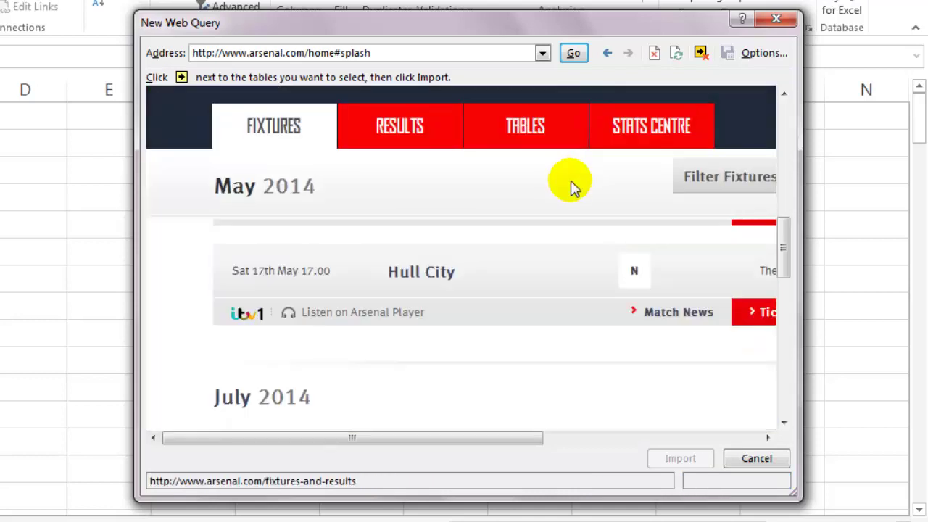
left_click(549, 139)
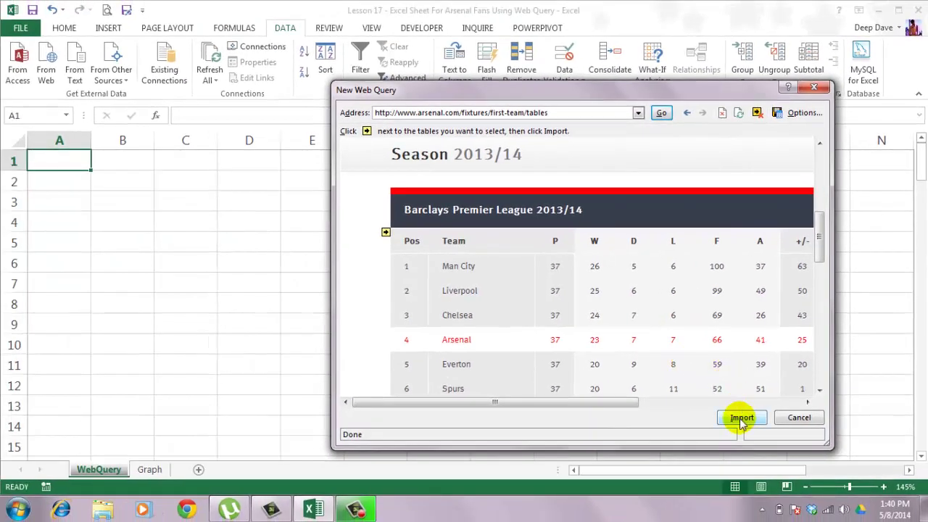
Import the Arsenal tables page into the existing worksheet at $A$1 and scroll to the league table
left_click(741, 418)
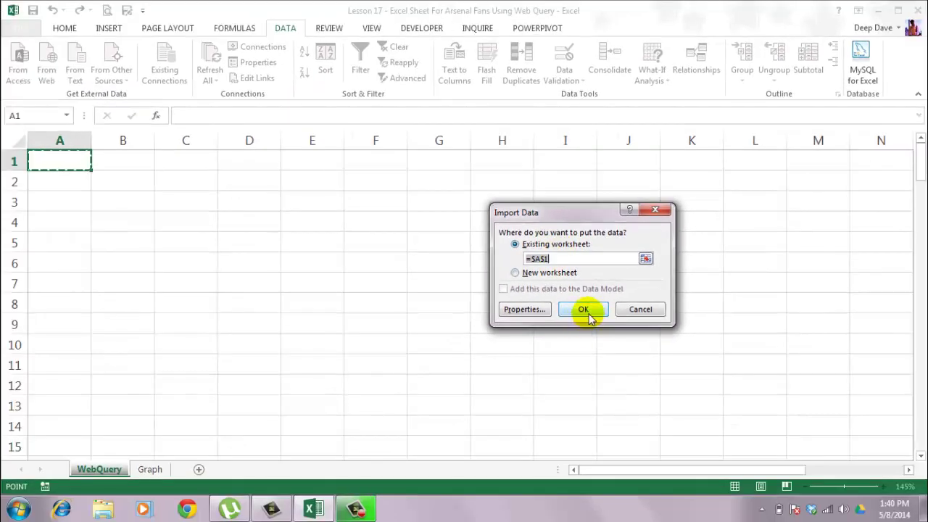
left_click(584, 310)
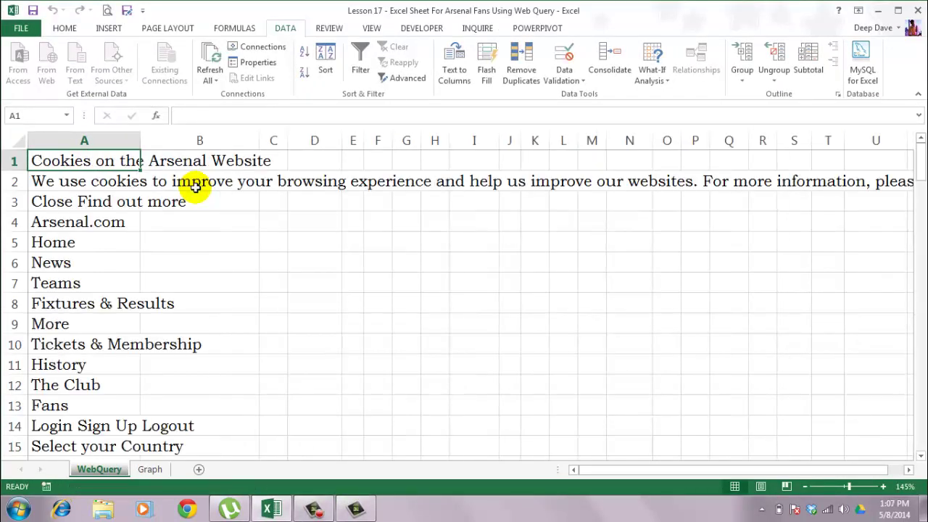
scroll(195, 187, "down", 13)
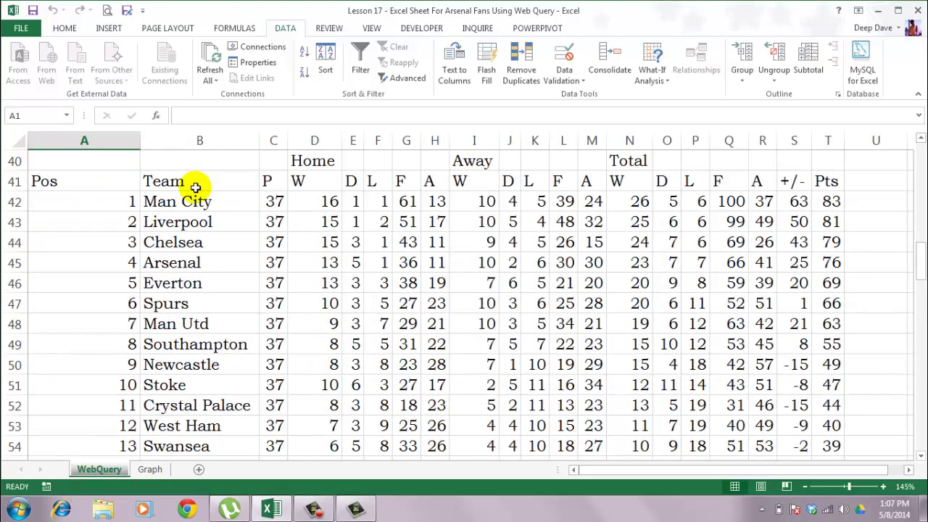
Copy the two table header rows from WebQuery, starting at B40, into cell A1 of the Graph sheet
left_click(208, 159)
key("shift+Down")
key("shift+Right")
key("shift+Right")
key("shift+Right")
key("shift+Right")
key("shift+Right")
key("shift+Right")
key("shift+Right")
key("shift+Right")
key("shift+Right")
key("shift+Right")
key("shift+Right")
key("shift+Right")
key("shift+Right")
key("shift+Right")
key("shift+Right")
key("shift+Right")
key("shift+Right")
key("shift+Right")
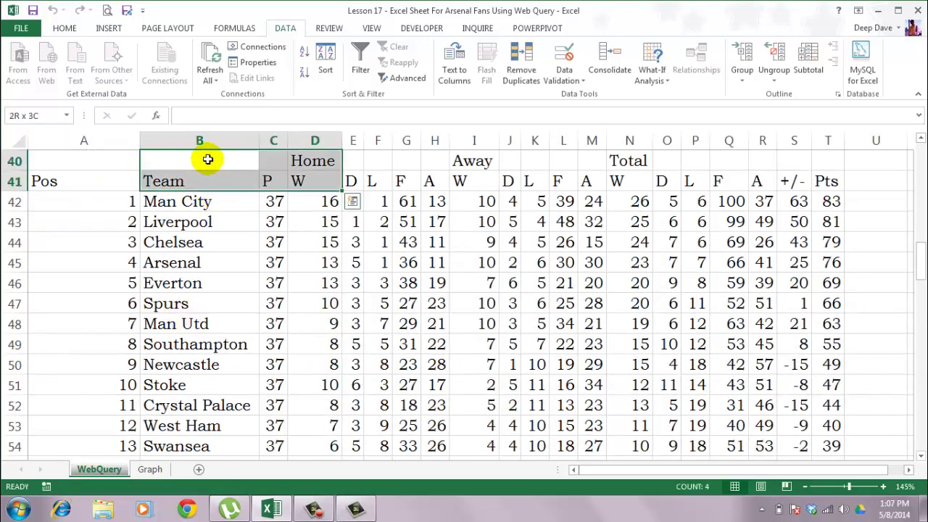
key("ctrl+c")
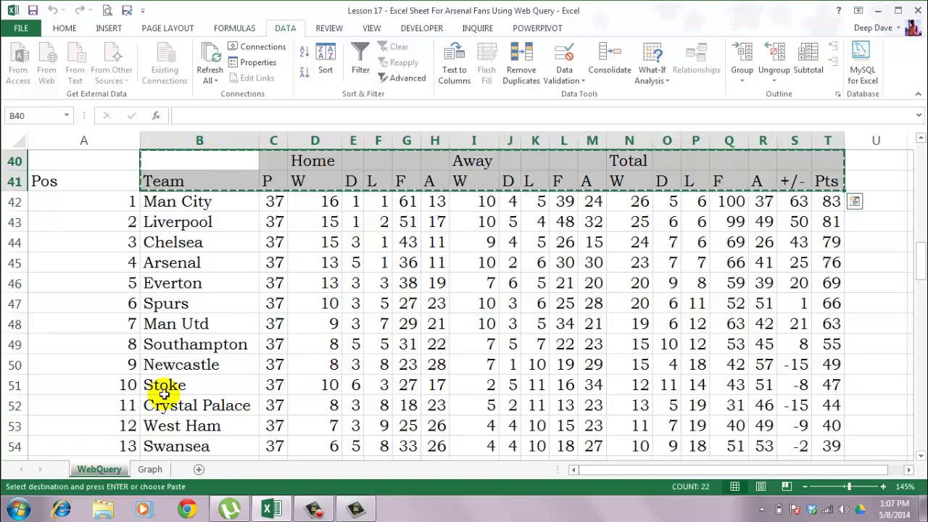
left_click(141, 468)
left_click(44, 147)
key("ctrl+v")
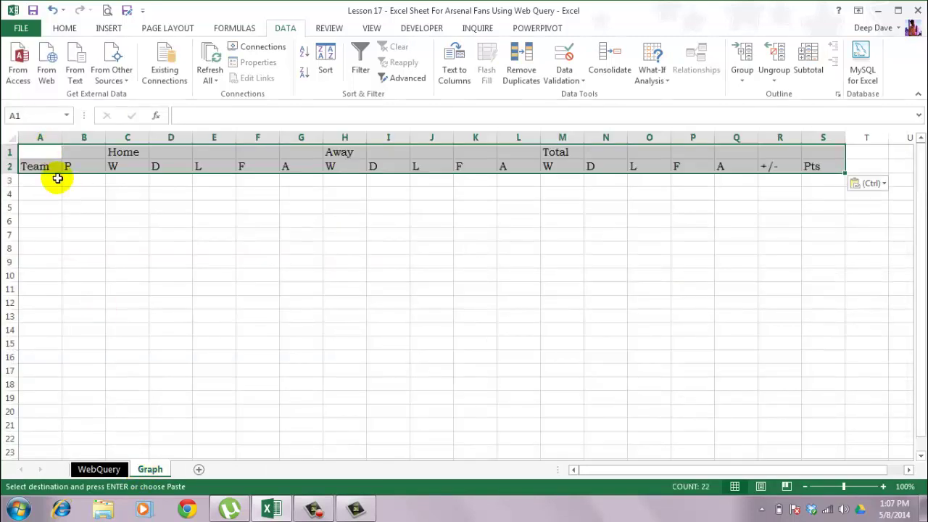
Centre all text on the Graph sheet both vertically and horizontally
left_click(13, 137)
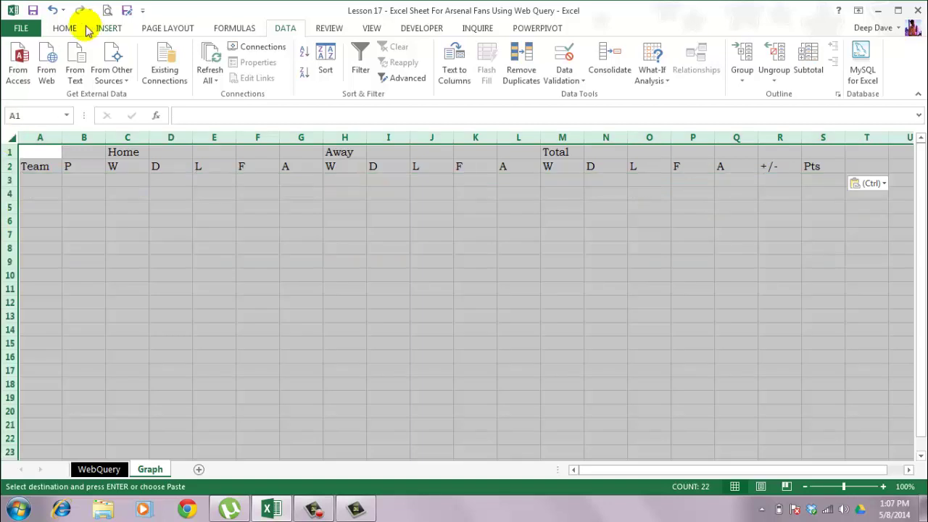
left_click(64, 29)
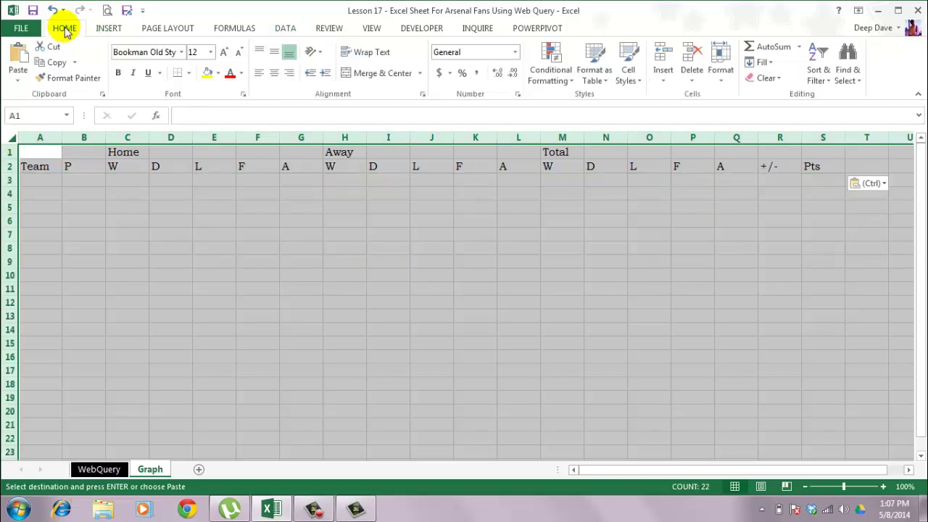
left_click(274, 51)
left_click(274, 75)
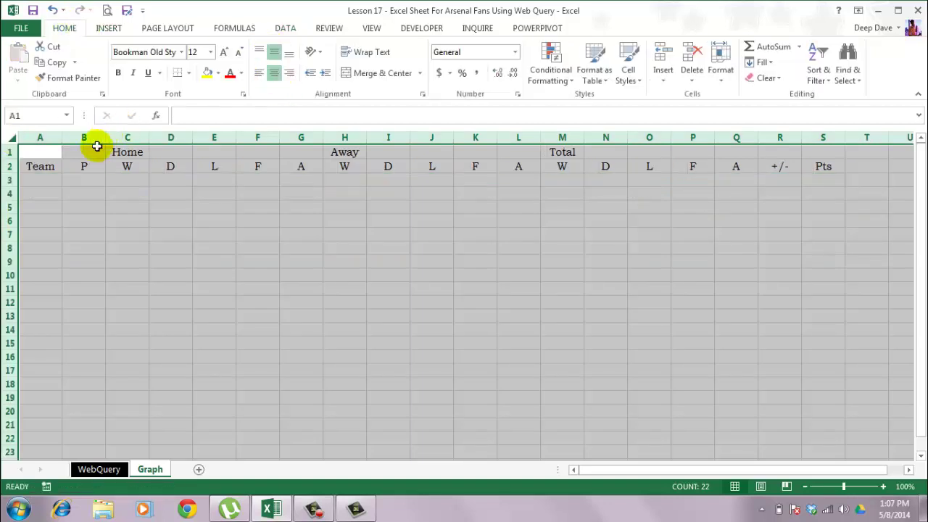
Apply All Borders to A2:S3
left_click(43, 168)
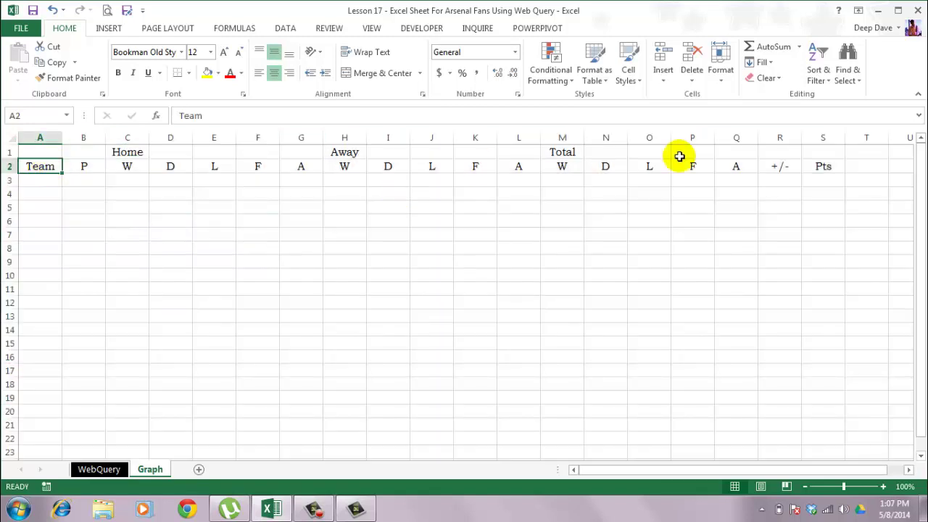
left_click(822, 179, "shift")
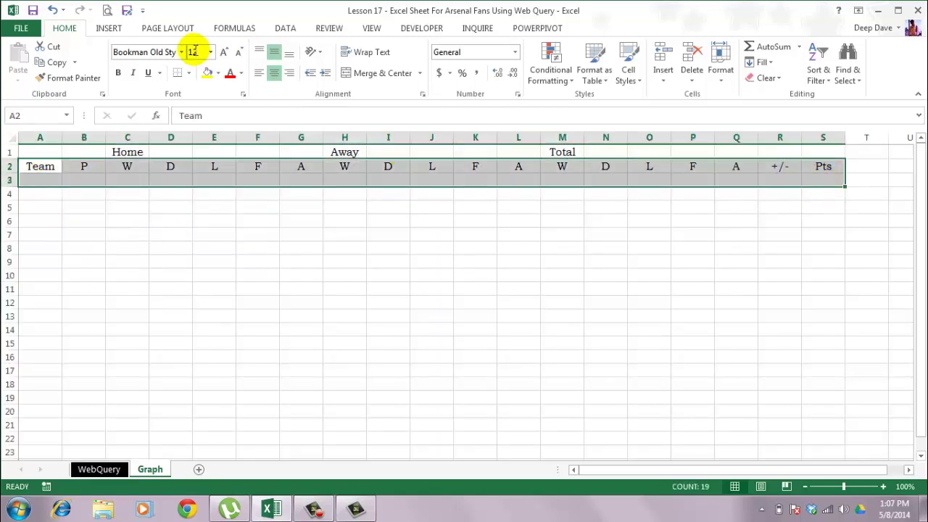
left_click(189, 73)
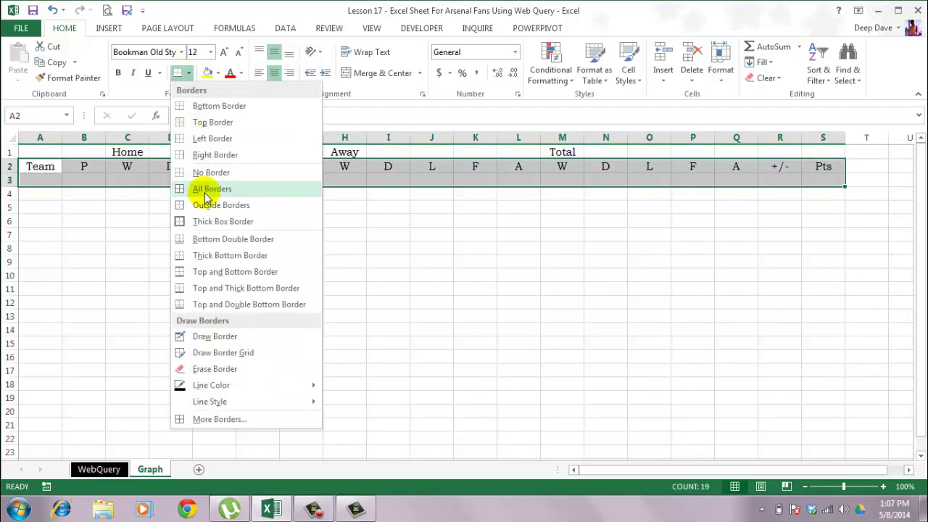
left_click(203, 189)
Give header row A2:S2 a light green fill with bold white text, and widen column A
left_click(59, 166)
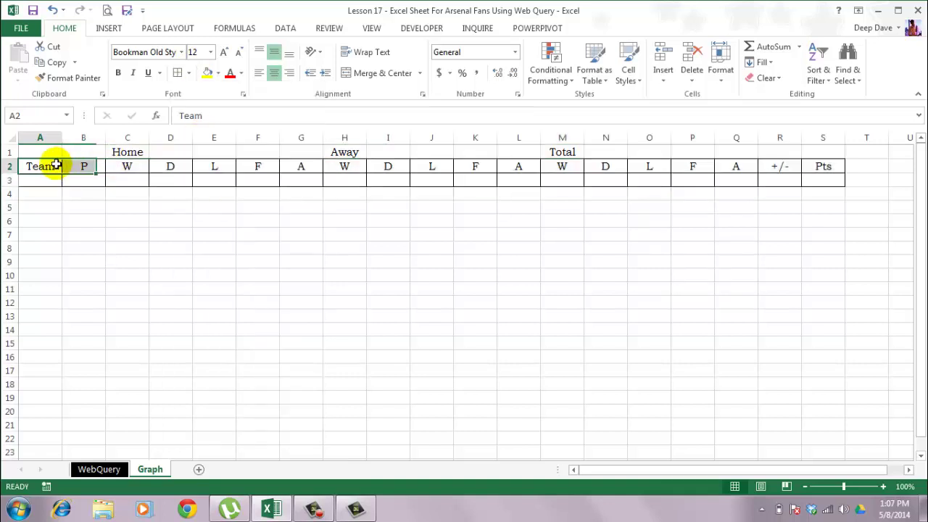
key("ctrl+shift+Right")
left_click(218, 73)
left_click(252, 179)
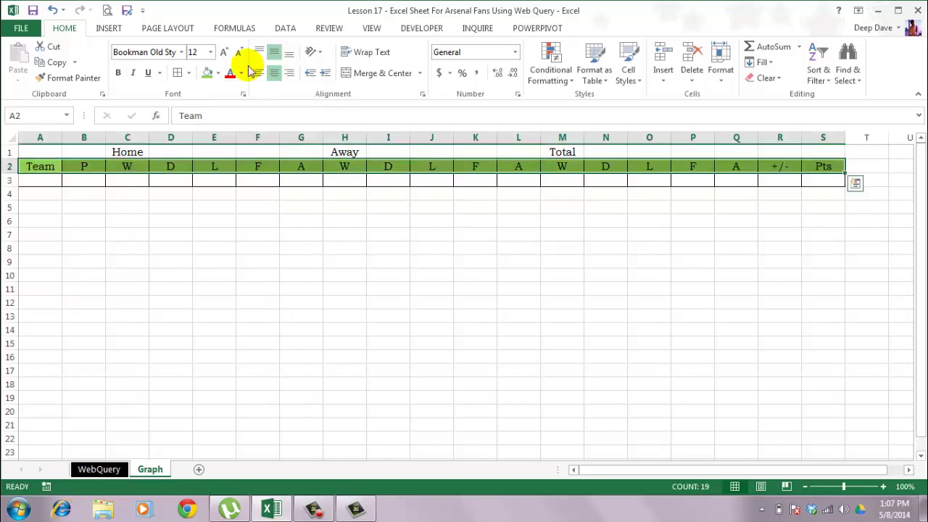
left_click(241, 73)
left_click(230, 120)
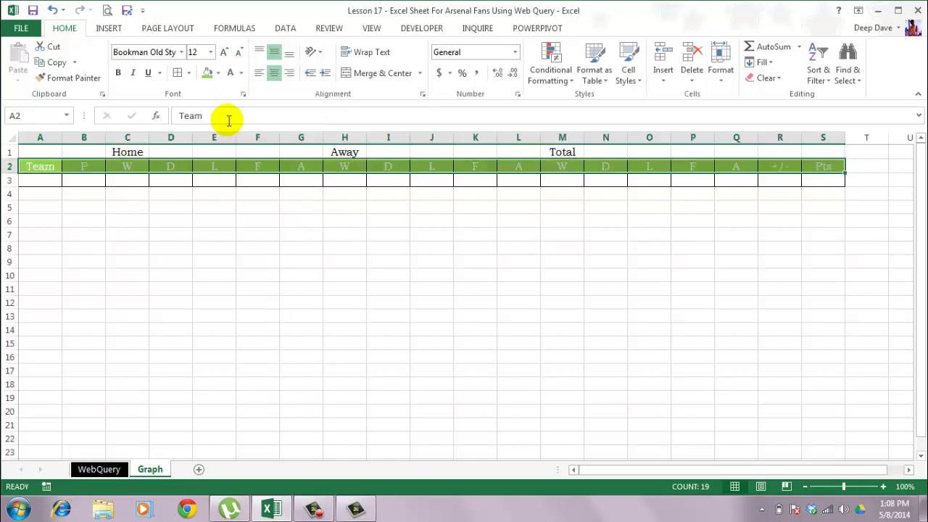
key("ctrl+b")
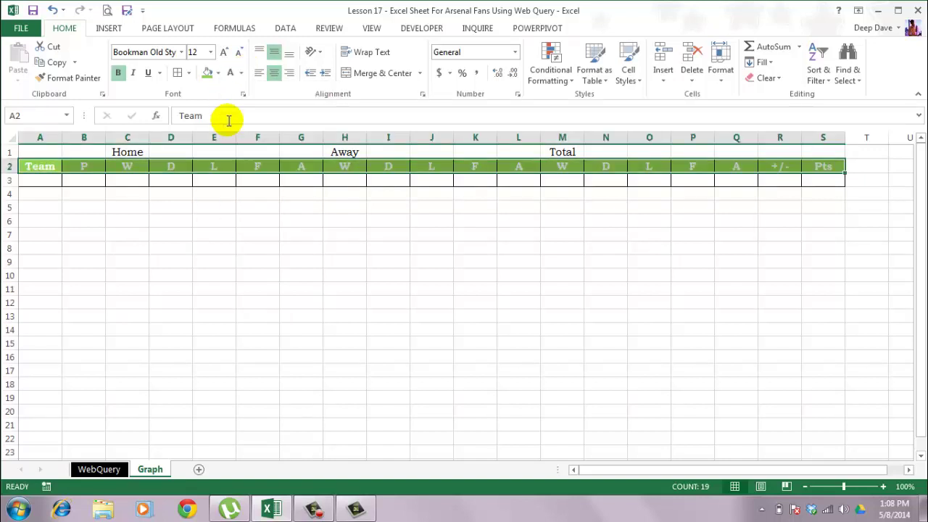
left_click(52, 181)
left_click_drag(63, 140, 103, 140)
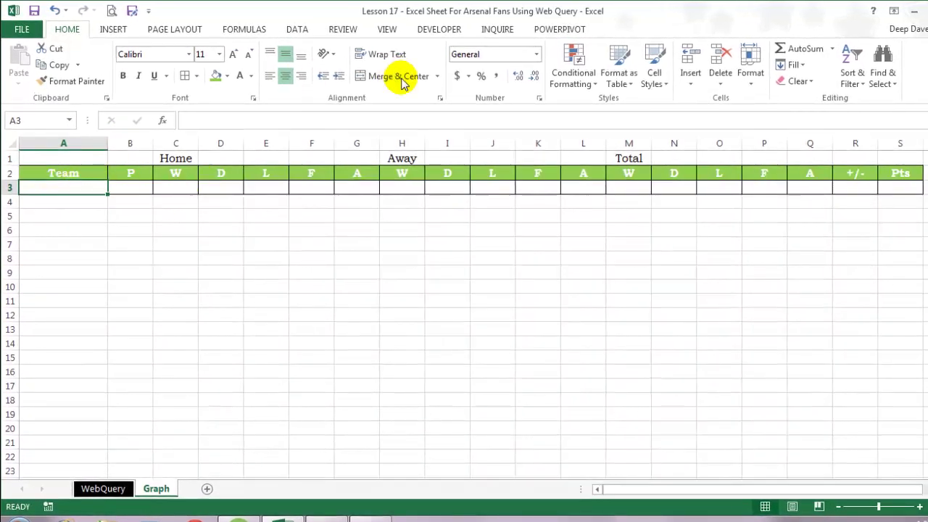
Add List data validation to A3 with source WebQuery!$B$42:$B$61, then open its drop-down
left_click(297, 30)
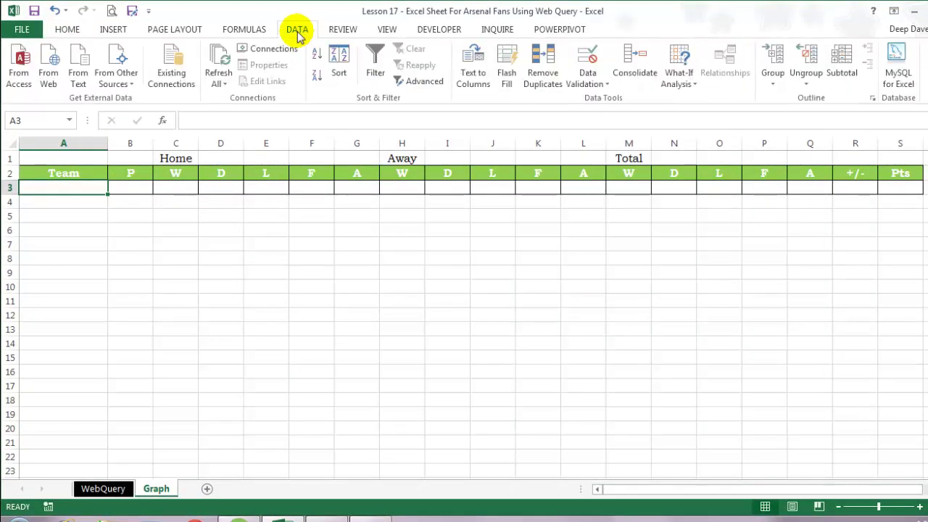
left_click(600, 84)
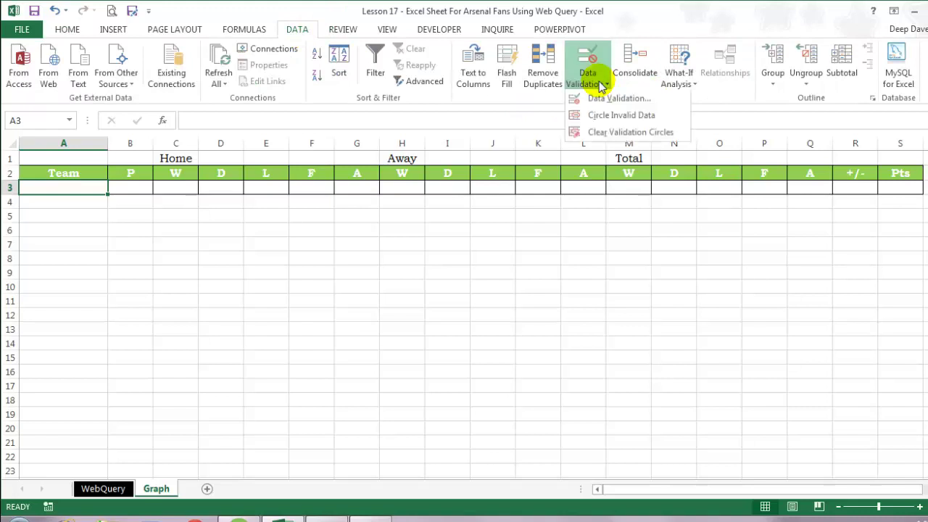
left_click(687, 99)
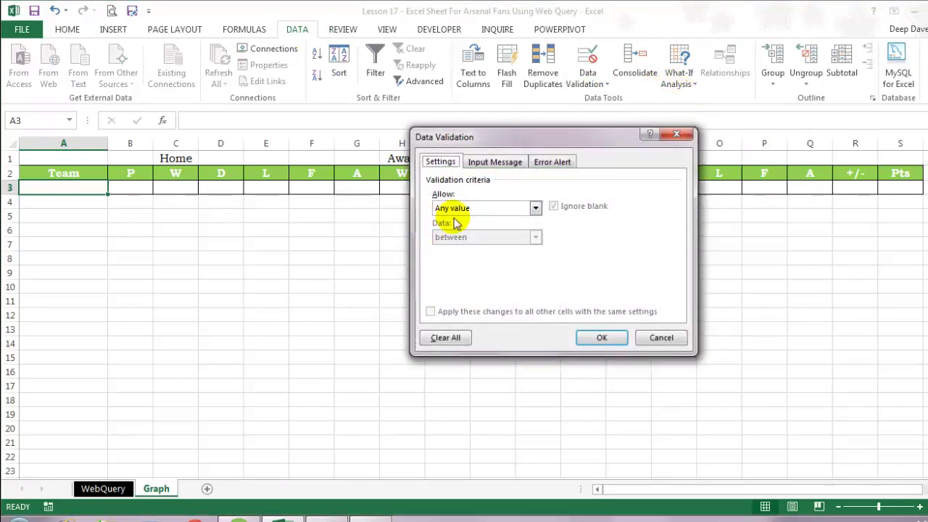
left_click(534, 208)
left_click(468, 252)
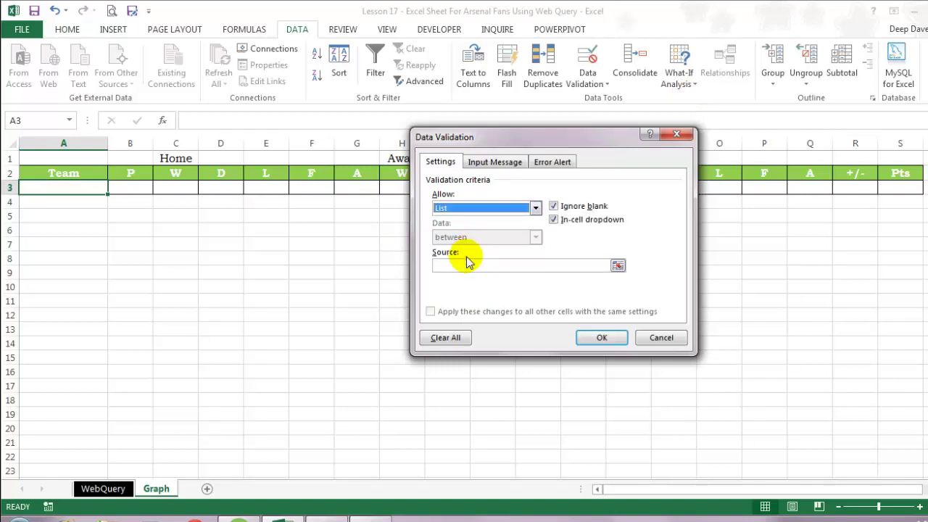
left_click(470, 265)
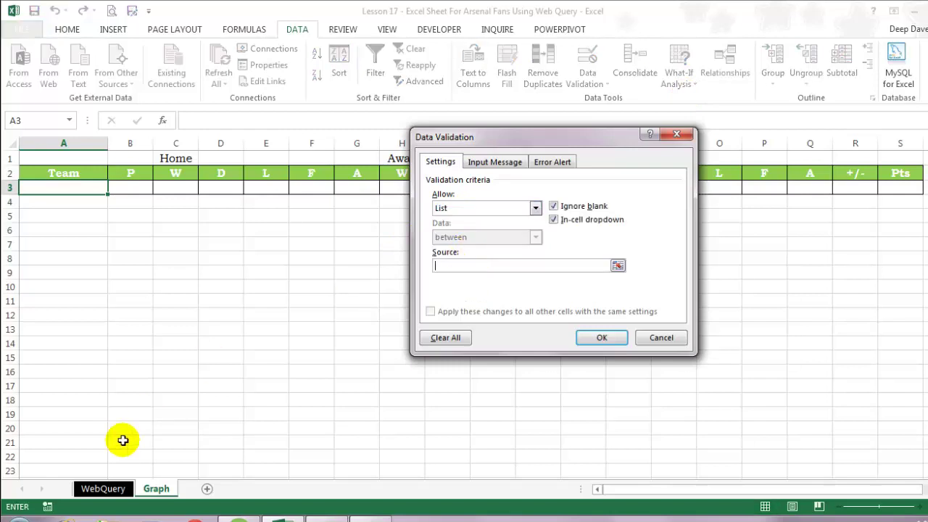
left_click(103, 487)
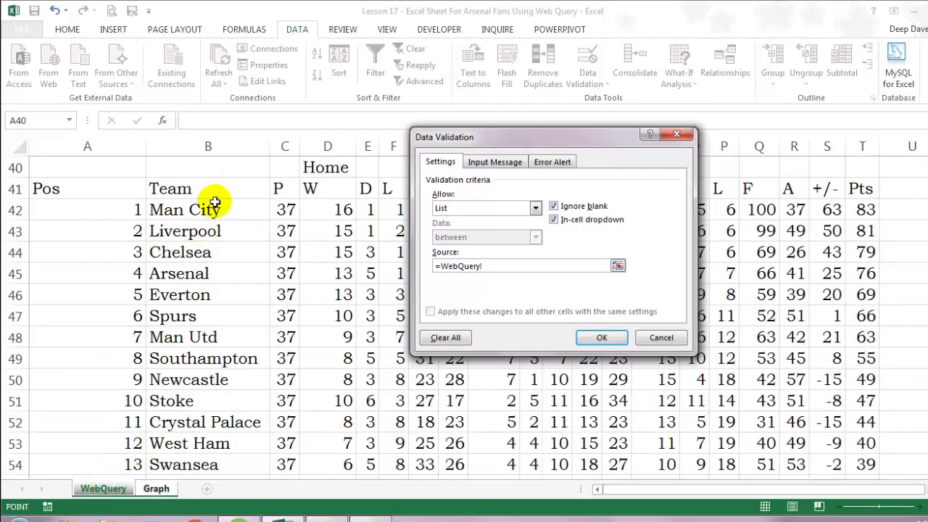
key("ctrl+shift+Down")
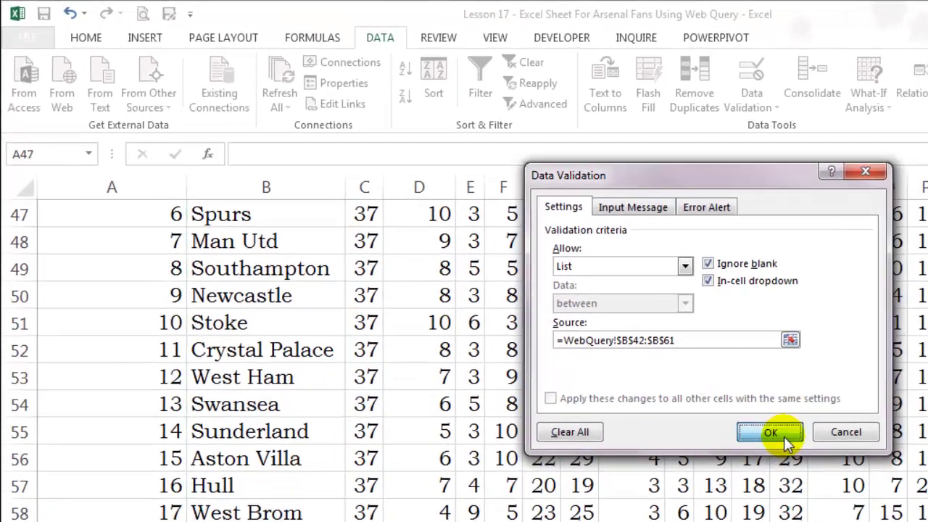
left_click(602, 337)
left_click(177, 292)
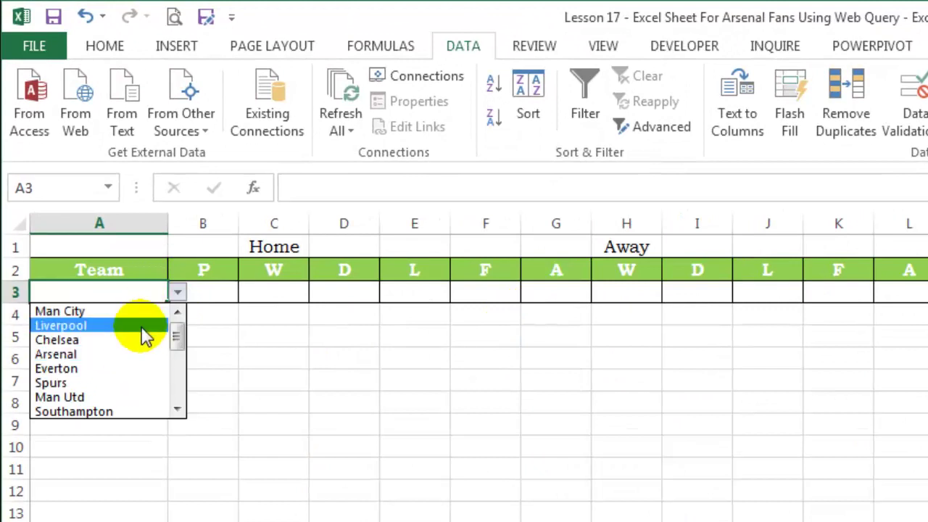
Choose Liverpool in A3 and start a VLOOKUP in B3 using $A$3 as the lookup value
left_click(142, 327)
left_click(221, 297)
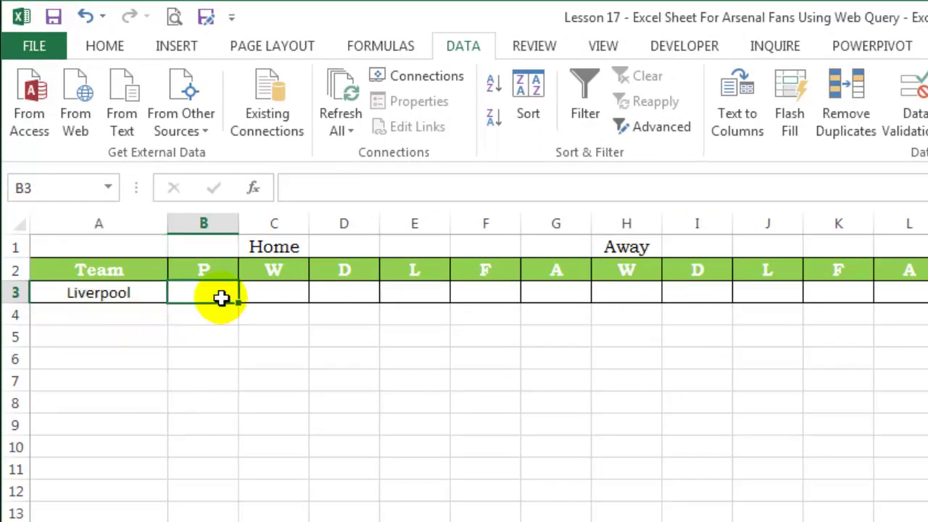
type("=VLOOKUP(")
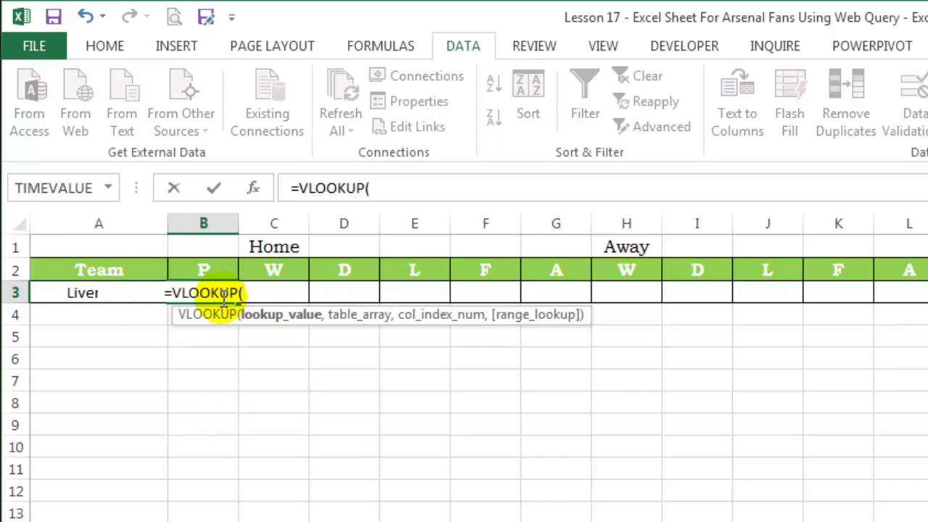
left_click(52, 291)
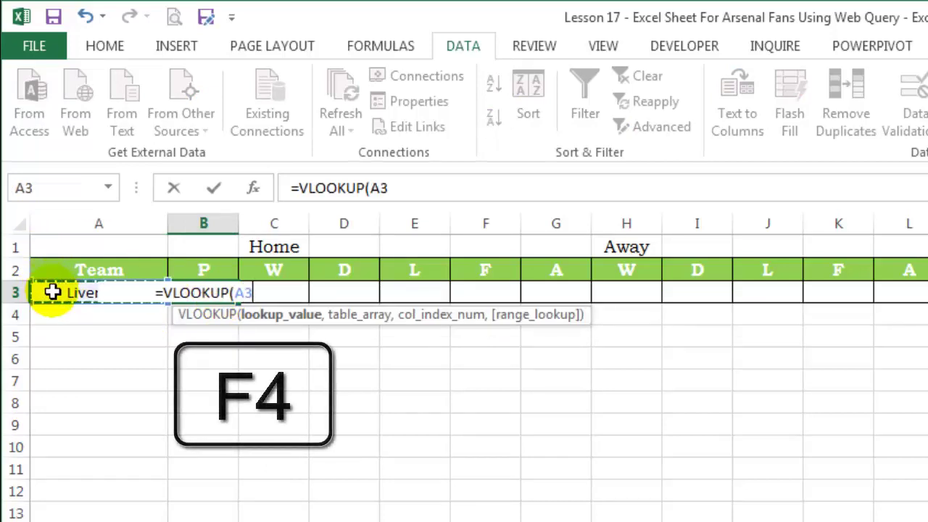
key("F4")
type(",")
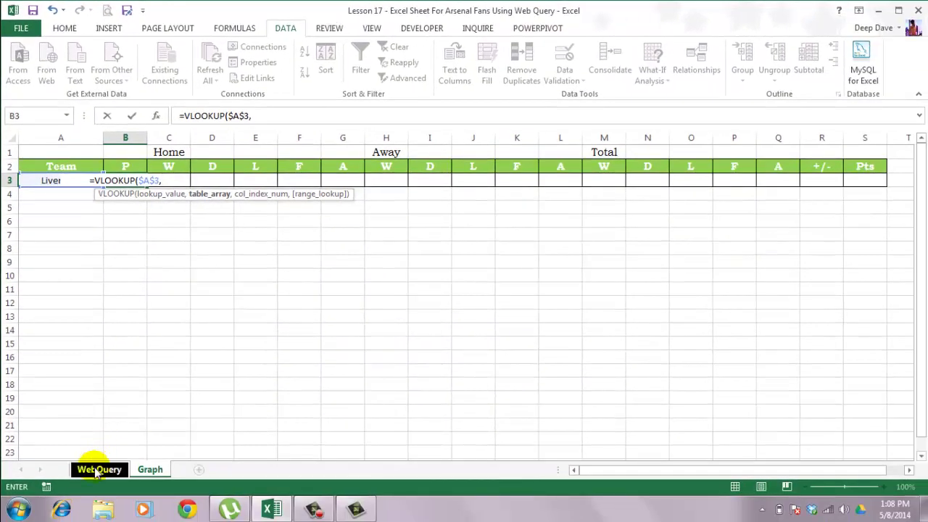
Finish the VLOOKUP with table WebQuery!$B$41:$T$61, column 2, exact match
left_click(95, 469)
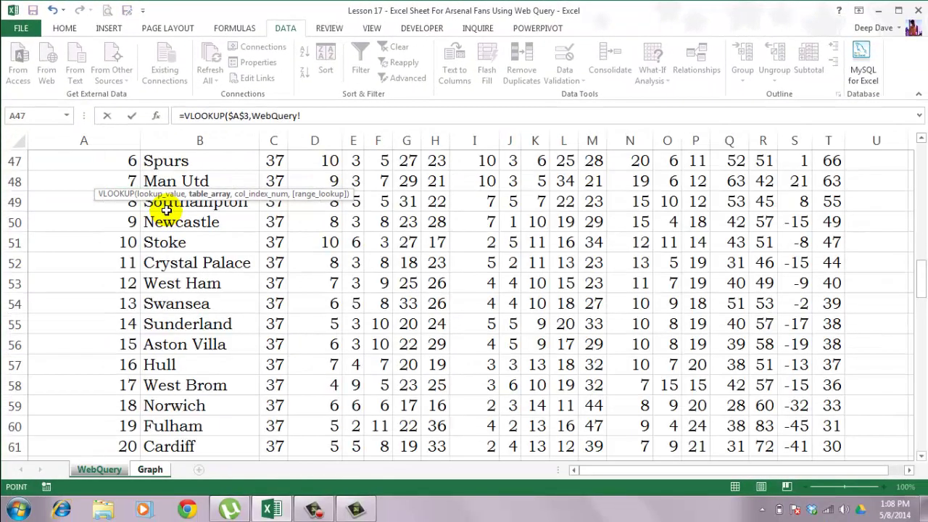
scroll(159, 164, "up", 2)
left_click(176, 178)
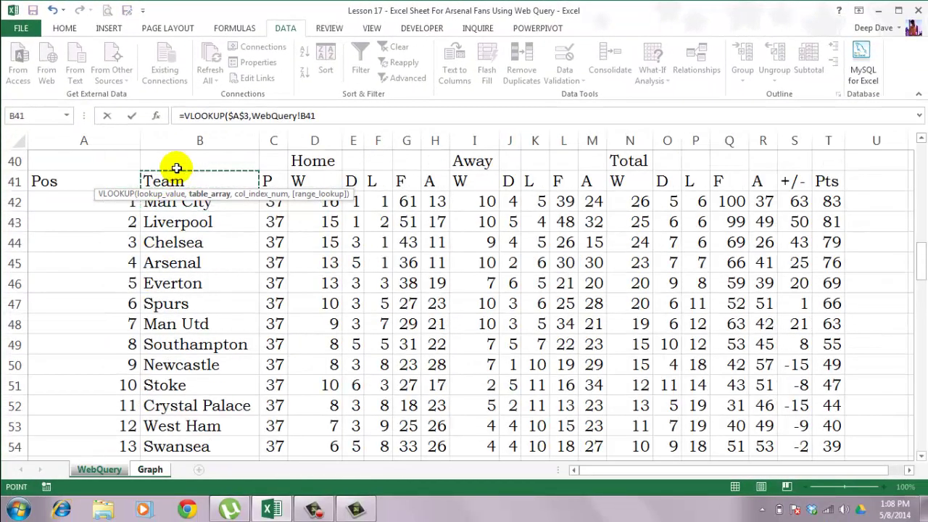
key("ctrl+shift+Right")
key("ctrl+shift+Down")
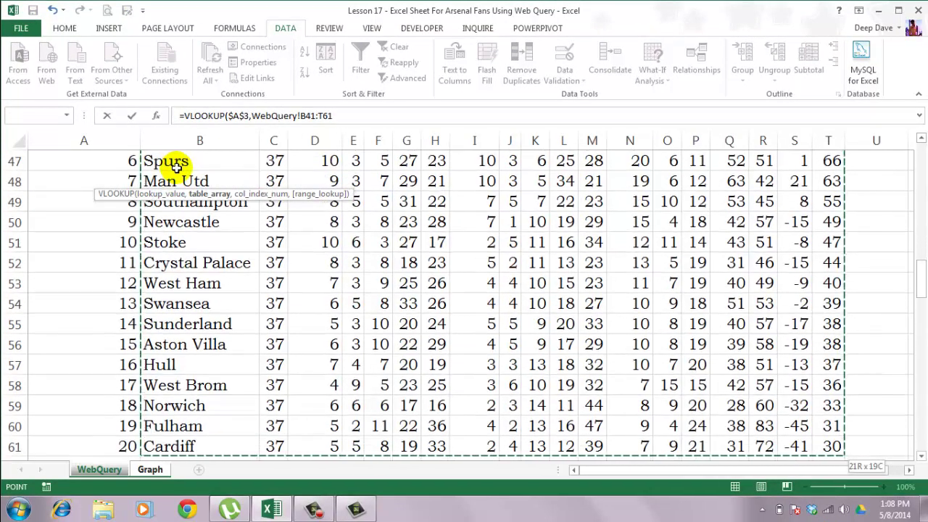
key("F4")
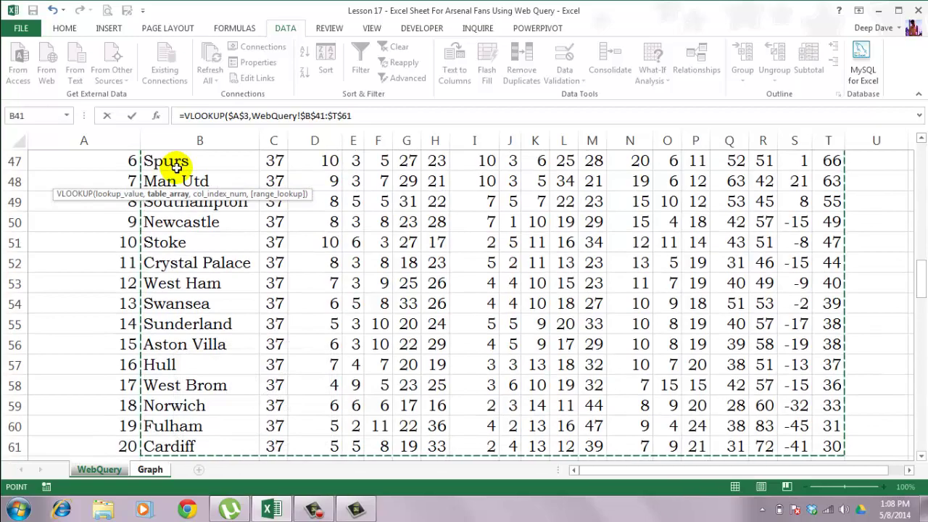
type(",2")
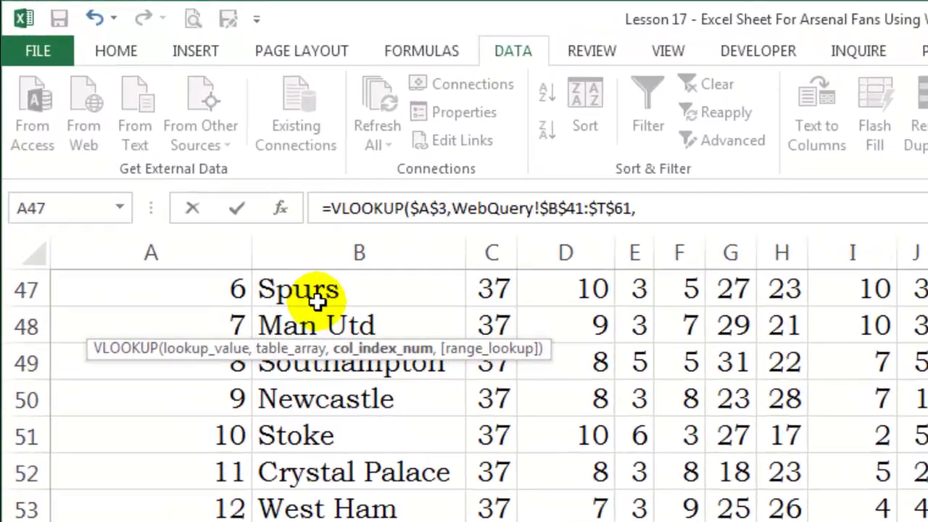
type(",0)")
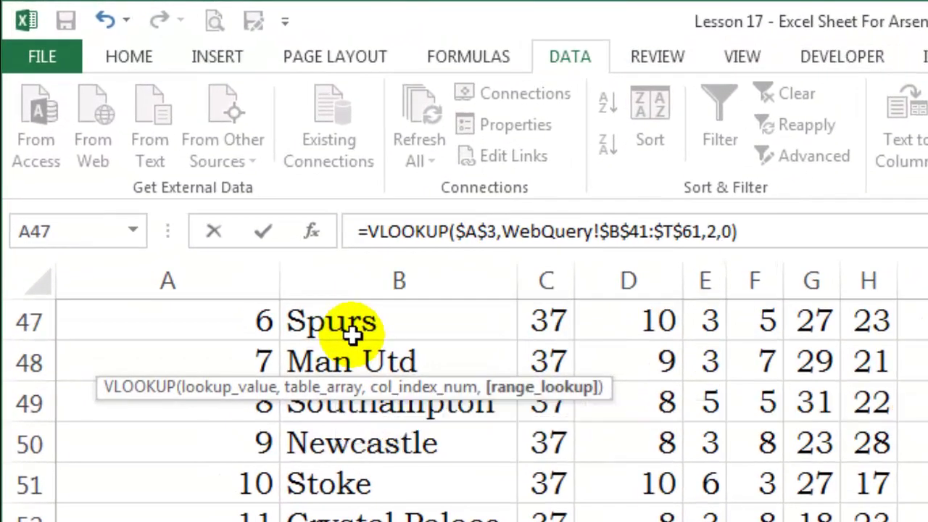
key("Return")
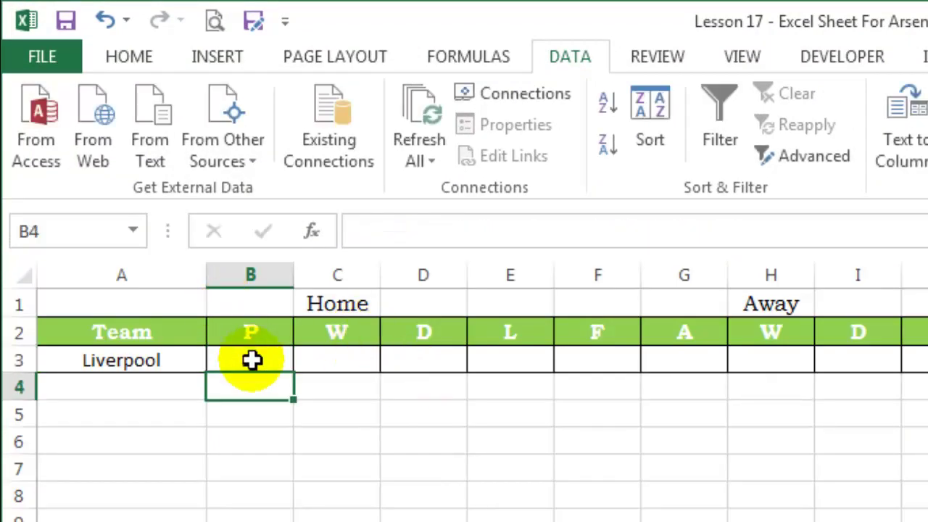
Replace the column index in B3's VLOOKUP with COLUMN(B1)
left_click(250, 361)
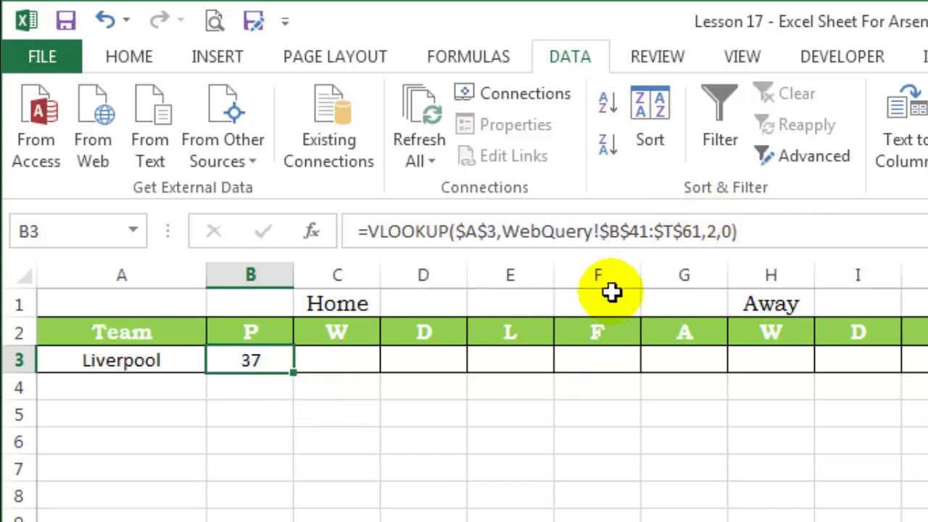
left_click(715, 232)
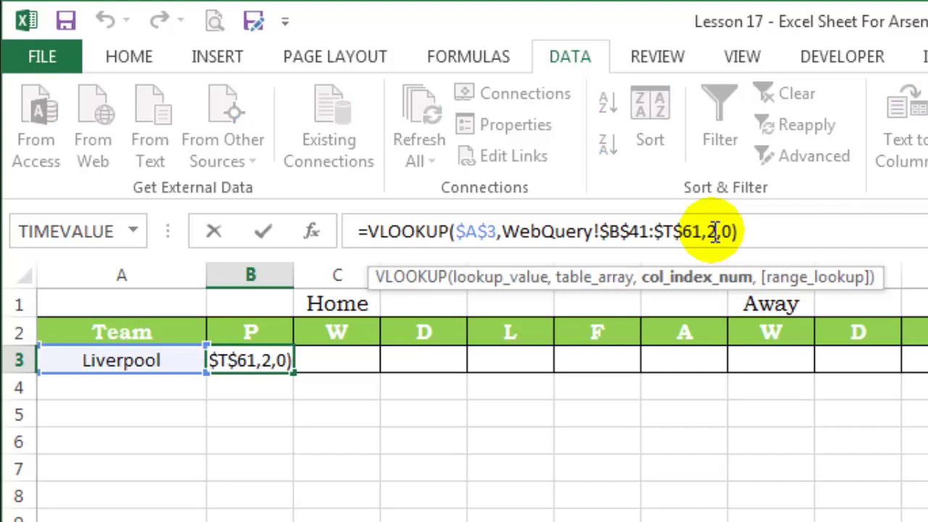
type("col")
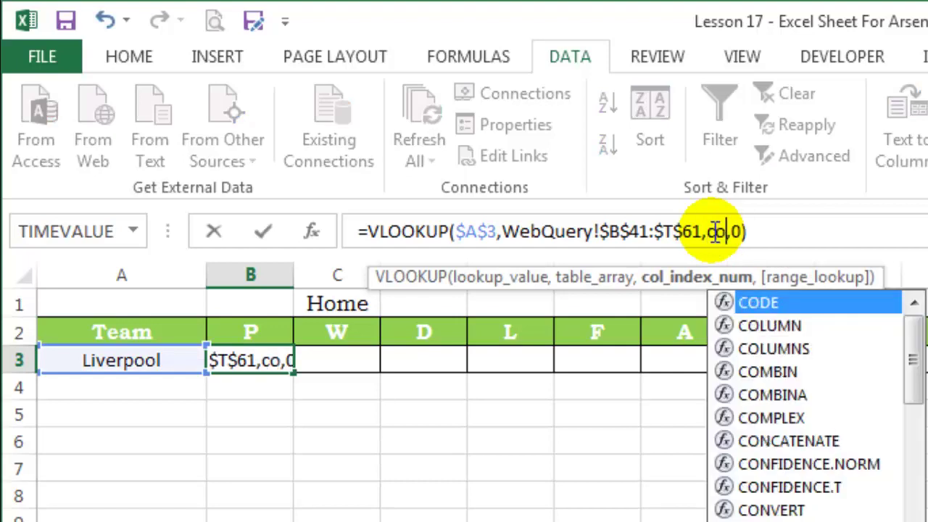
key("Tab")
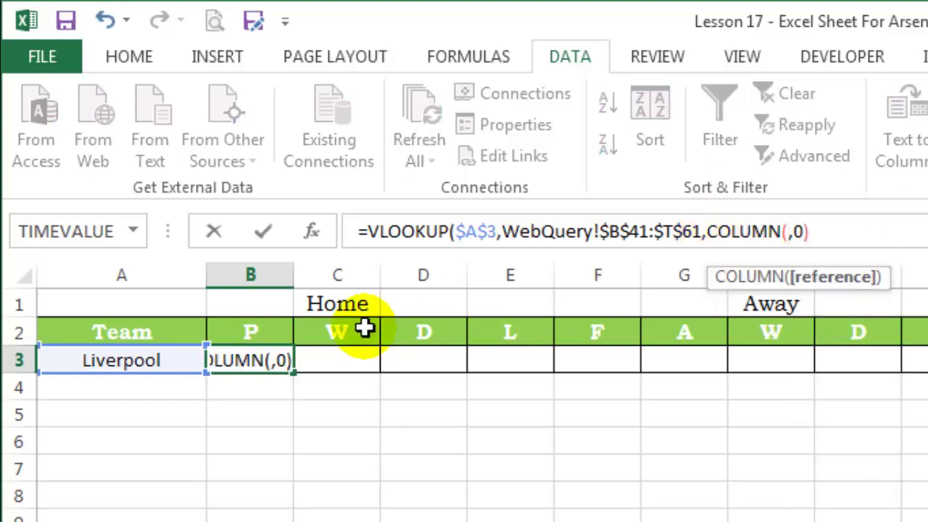
left_click(278, 300)
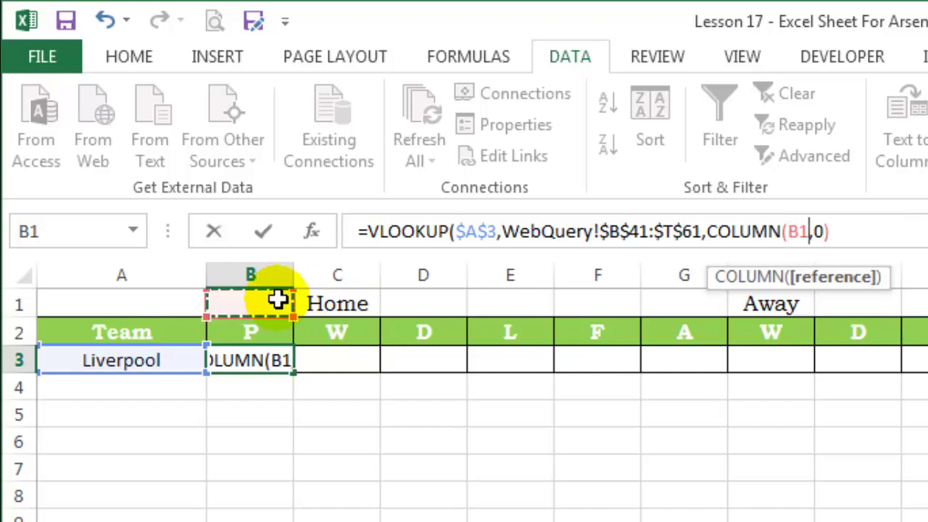
type(")")
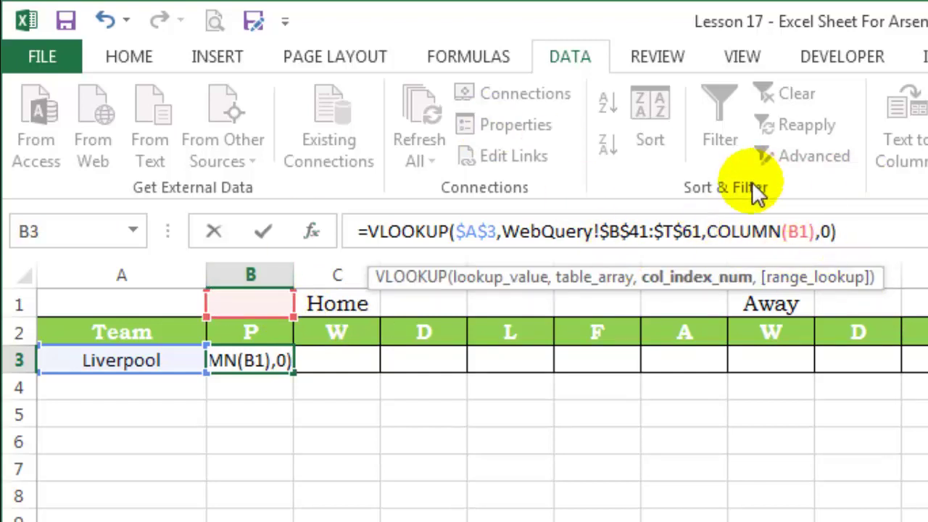
left_click(815, 232)
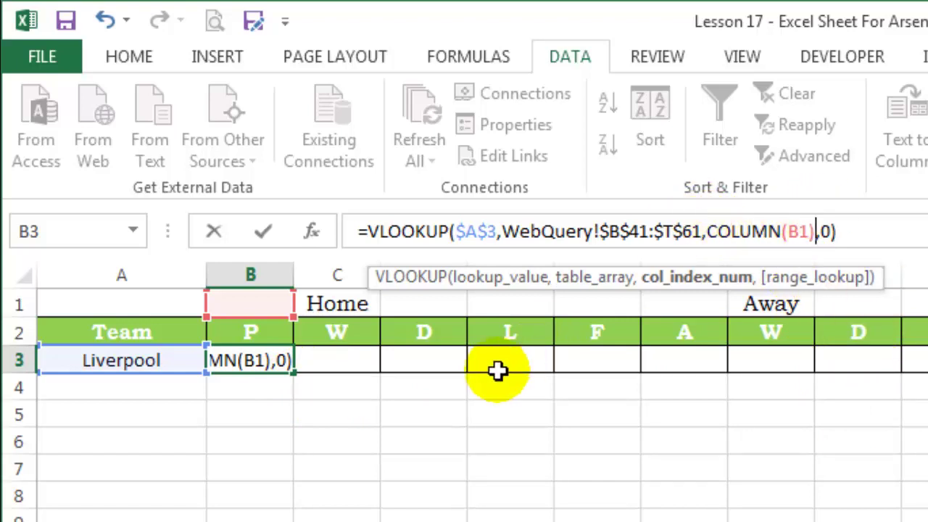
key("Return")
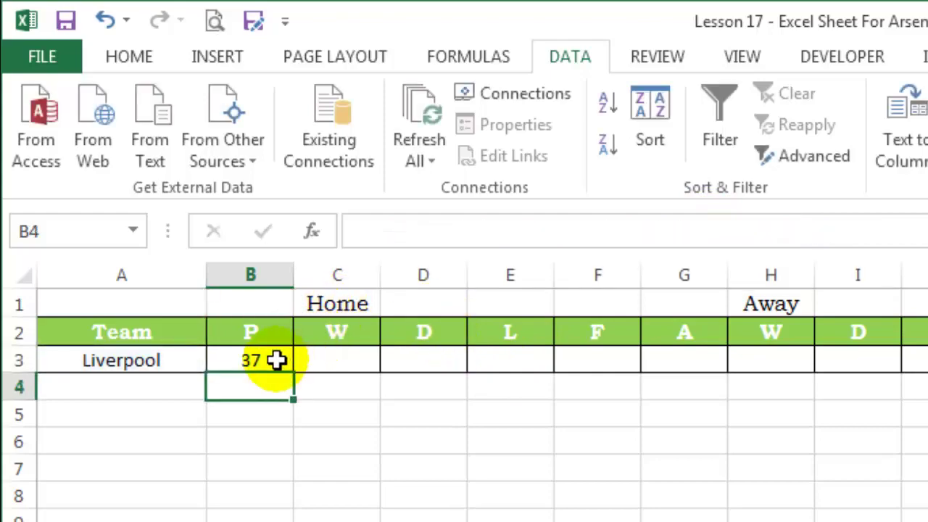
Fill the B3 formula right across row 3 through column S
left_click(275, 358)
left_click_drag(232, 281, 927, 272)
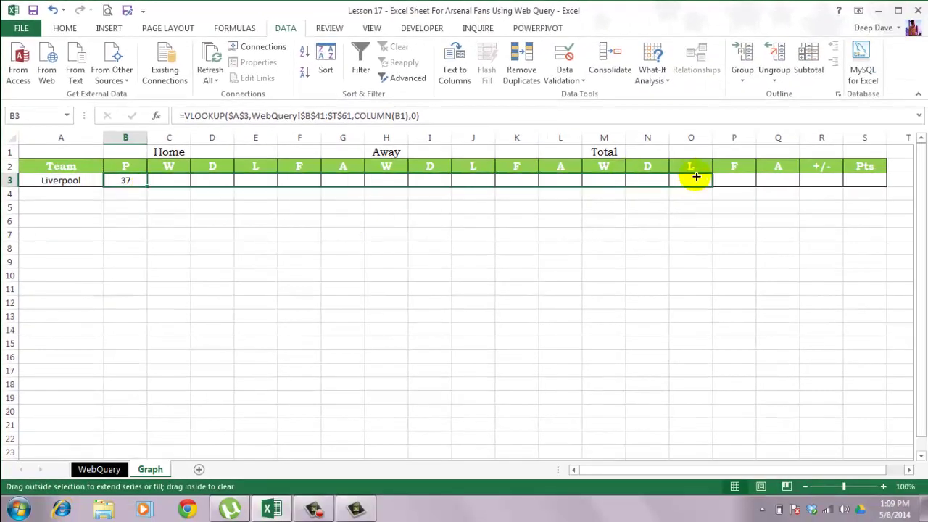
left_click_drag(869, 178, 874, 178)
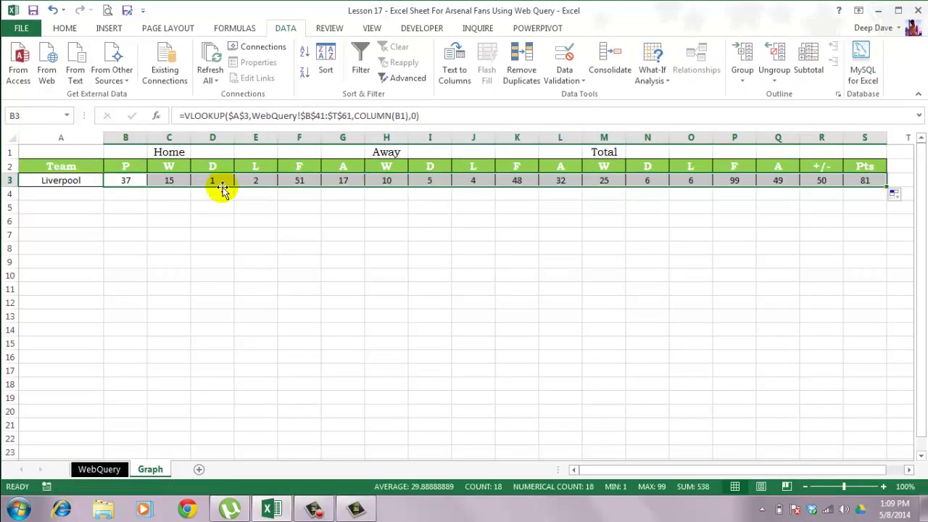
Pick Everton from A3's drop-down so row 3 shows 37 played and 69 points
left_click(70, 177)
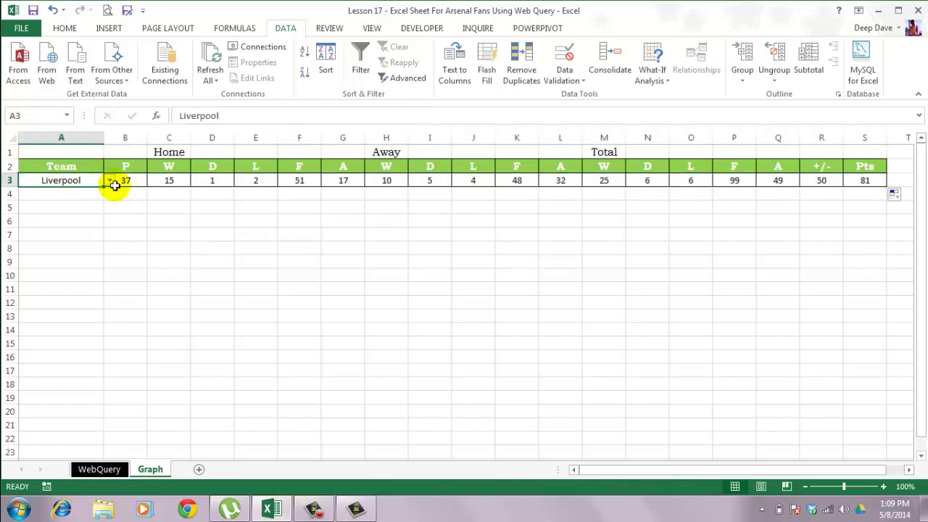
left_click(107, 183)
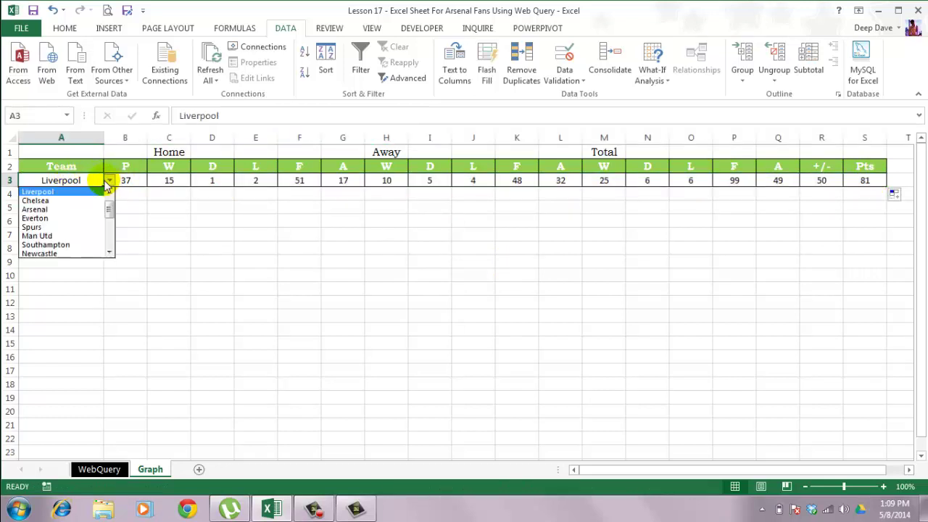
left_click(76, 215)
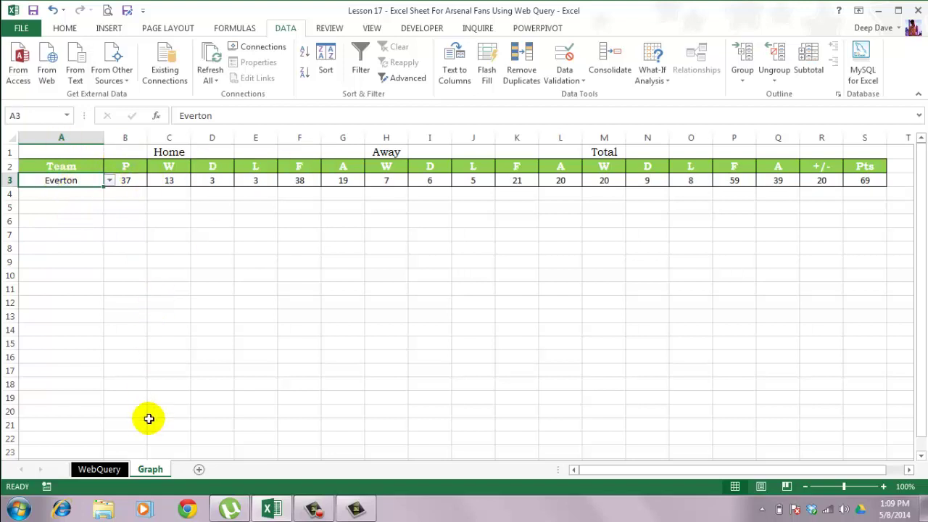
On WebQuery, select team names B41:B61 plus home wins D41:D61 and away wins I41:I61
left_click(107, 473)
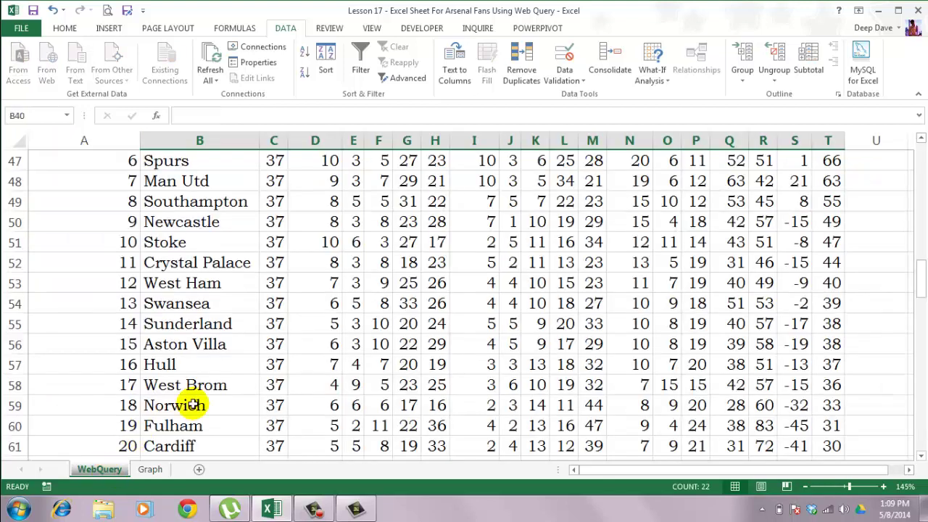
scroll(224, 292, "up", 3)
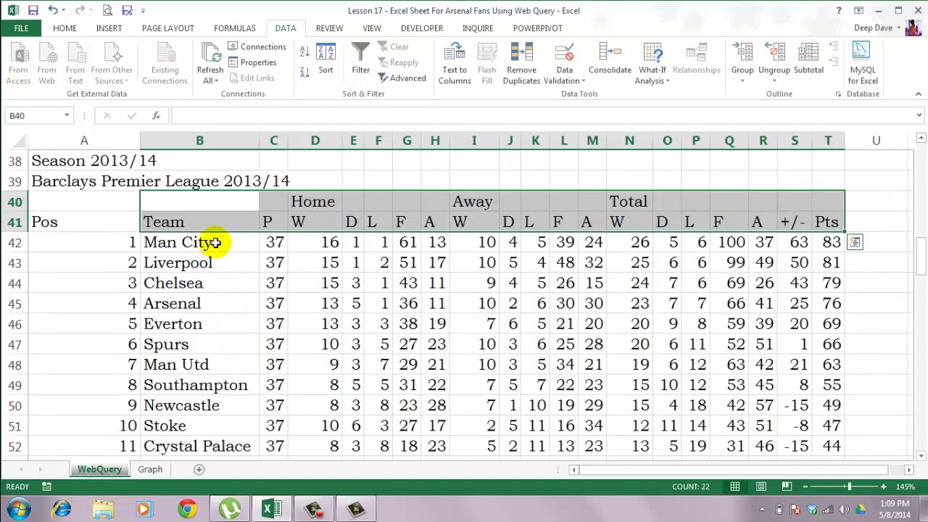
left_click(215, 220)
scroll(213, 219, "down", 6)
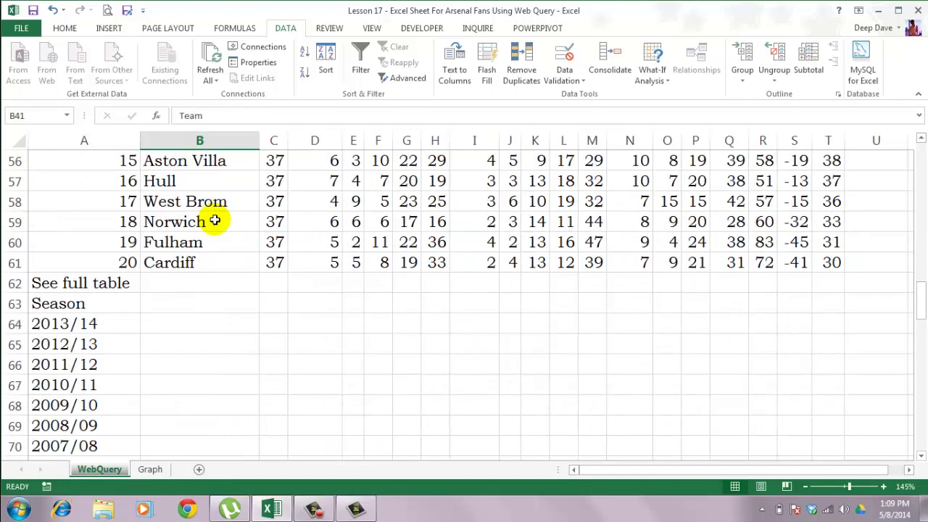
left_click(197, 258, "shift")
scroll(290, 259, "up", 7)
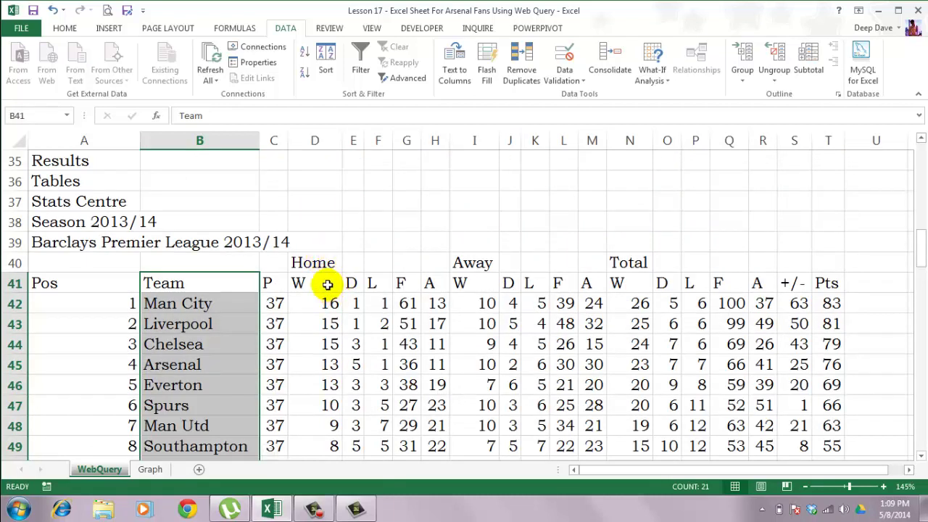
left_click(327, 284, "ctrl")
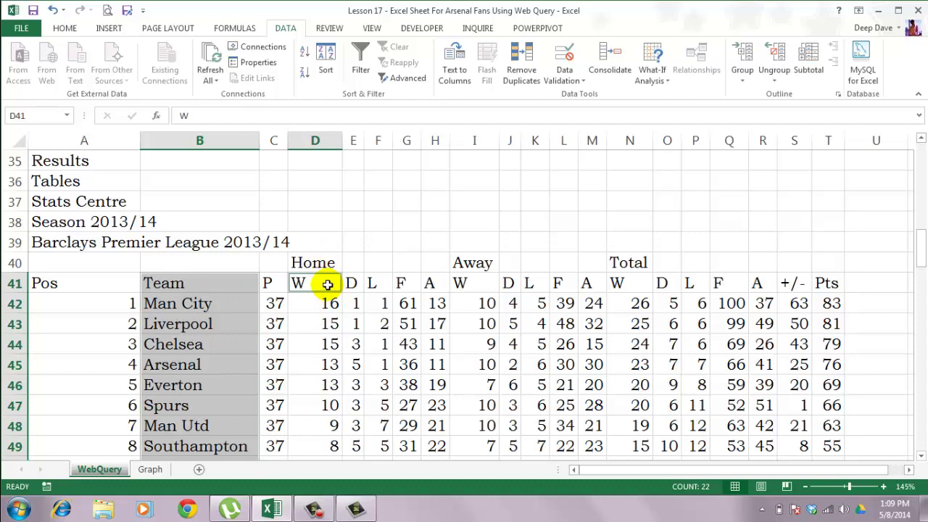
key("ctrl+shift+Down")
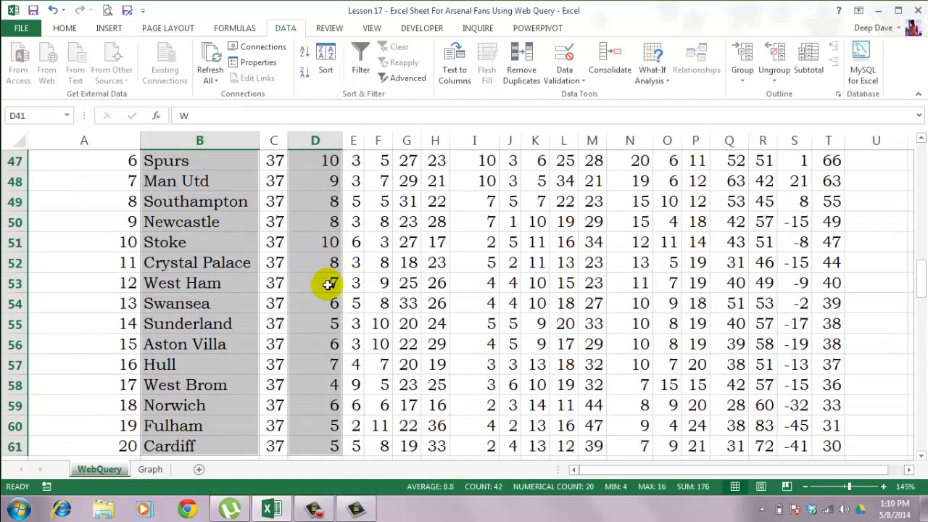
scroll(328, 284, "up", 4)
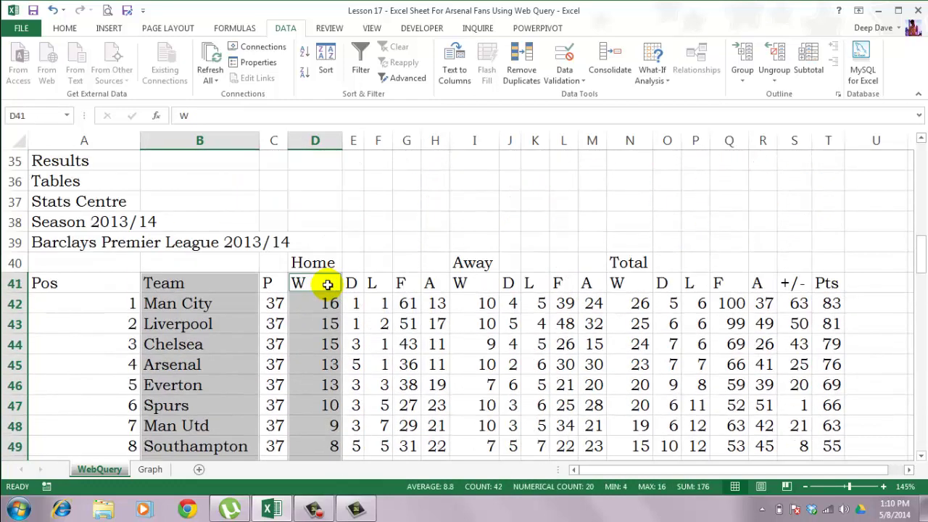
left_click(477, 276, "ctrl")
key("ctrl+shift+Down")
Insert a quick column chart with Alt+F1 and delete its placeholder title
key("alt+F1")
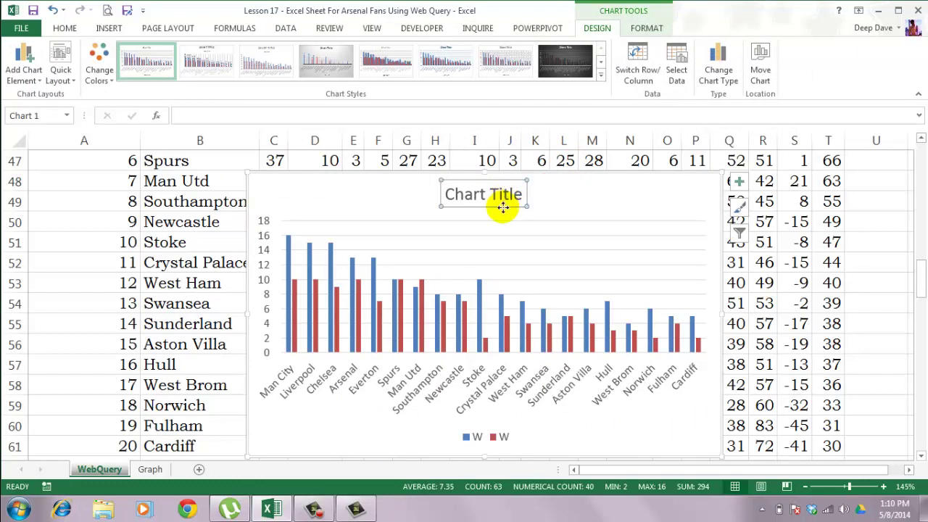
key("Delete")
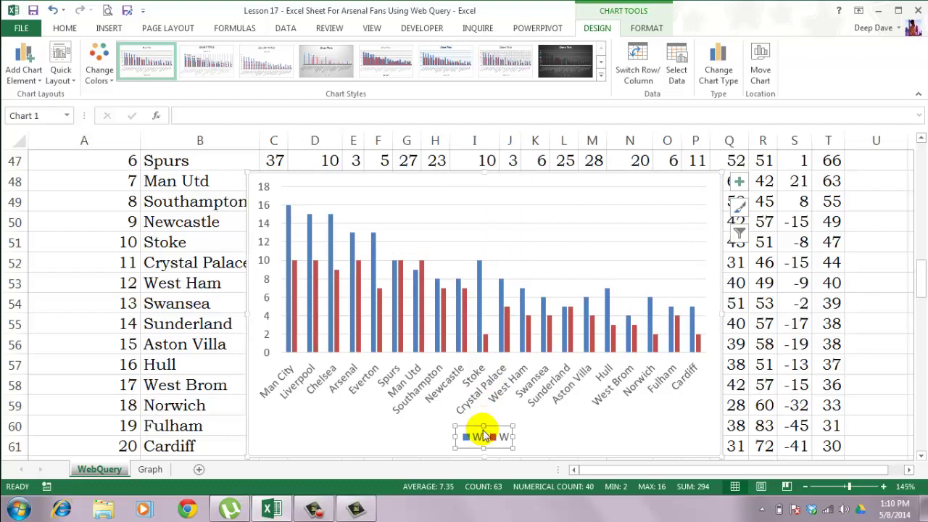
Remove the wins chart's legend and change it to a line chart
key("Delete")
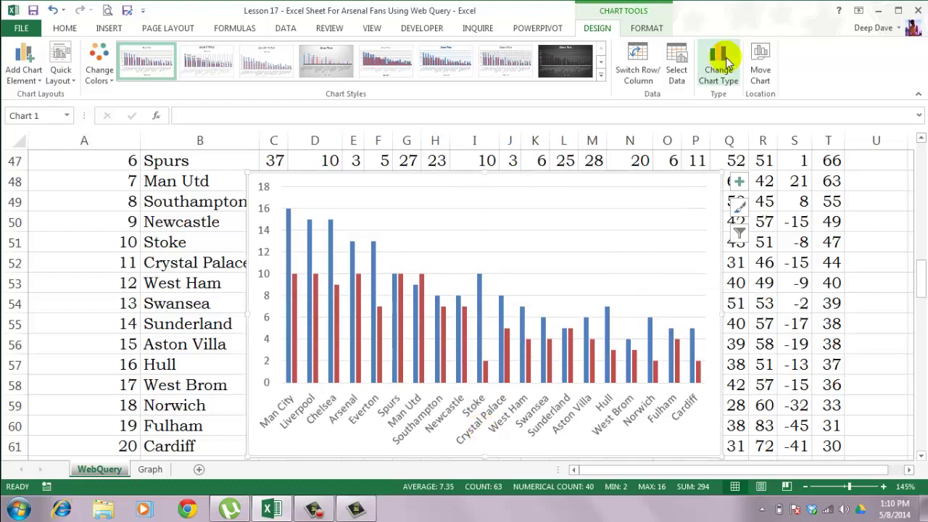
left_click(727, 64)
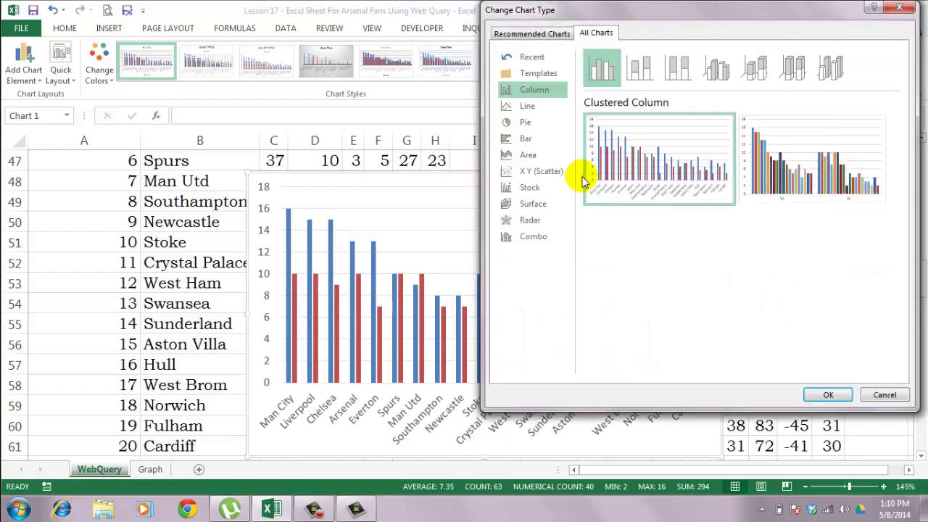
left_click(527, 109)
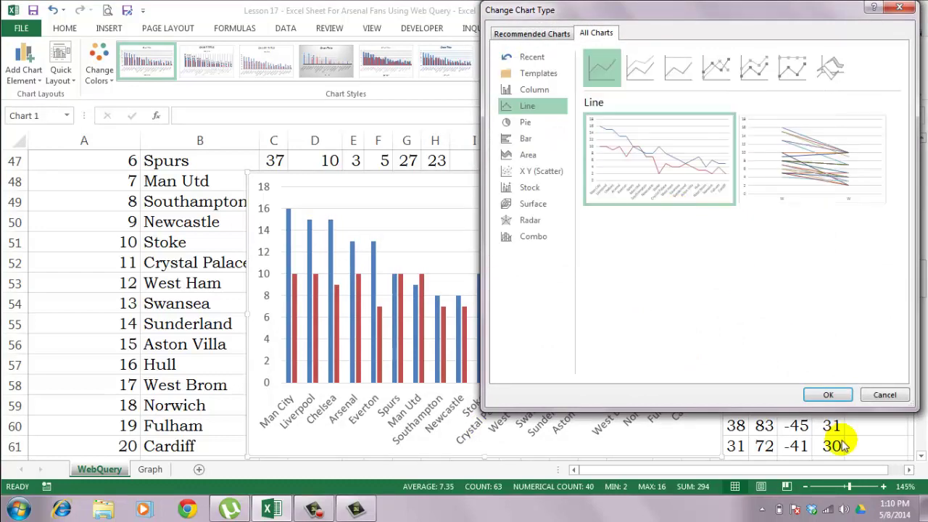
left_click(828, 395)
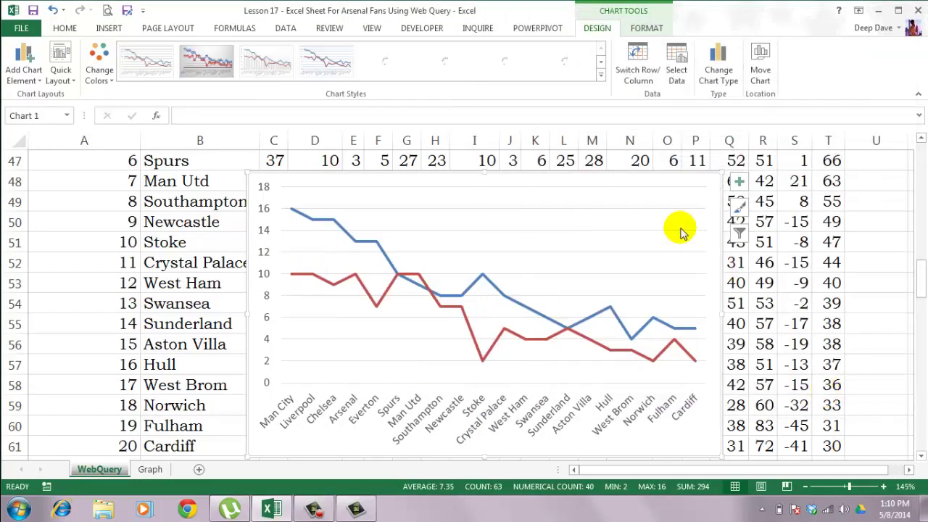
Move the wins chart onto the Graph sheet
right_click(661, 176)
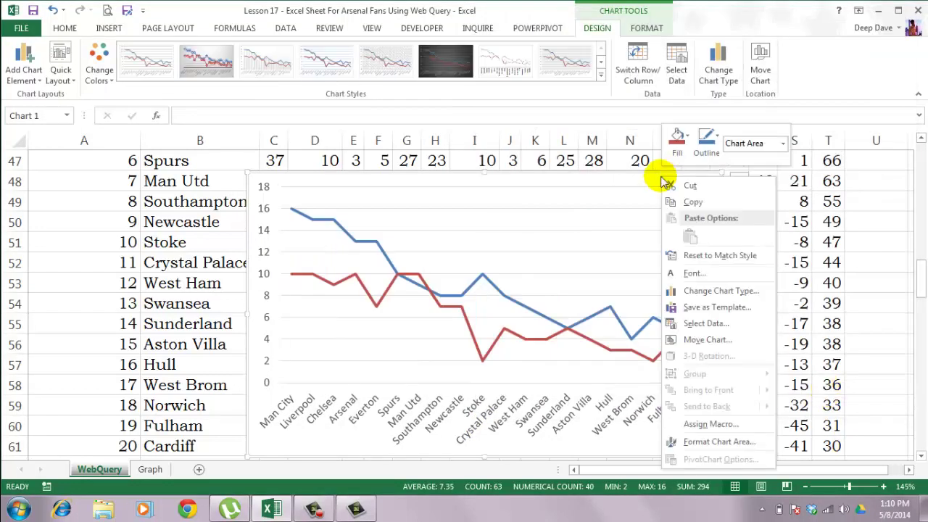
left_click(758, 338)
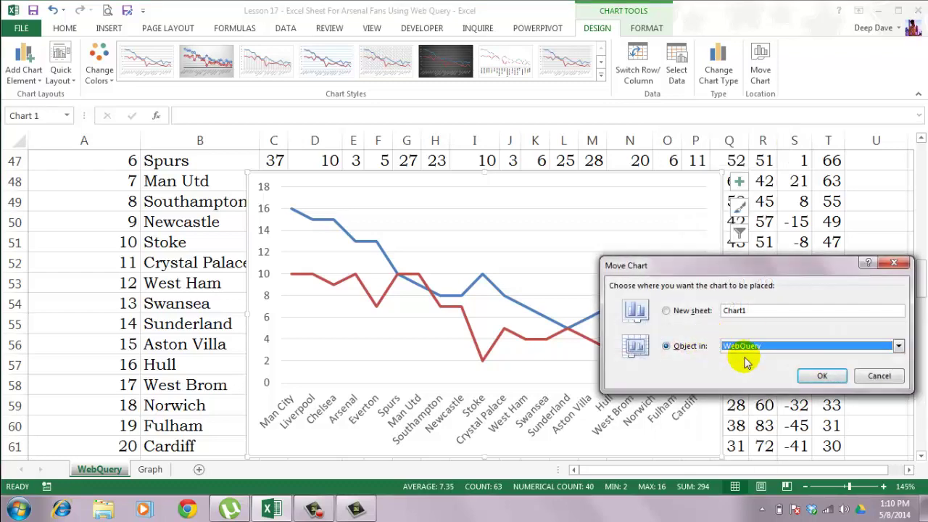
left_click(747, 346)
left_click(746, 366)
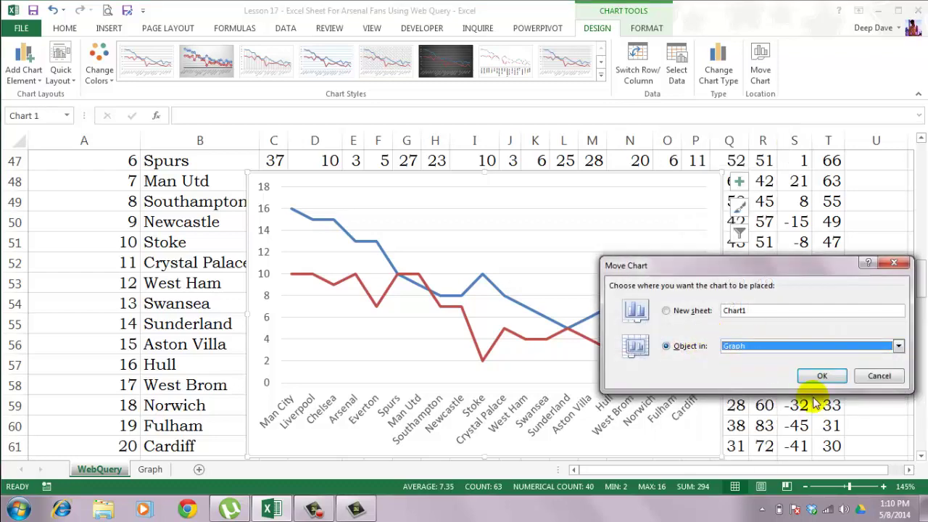
left_click(822, 378)
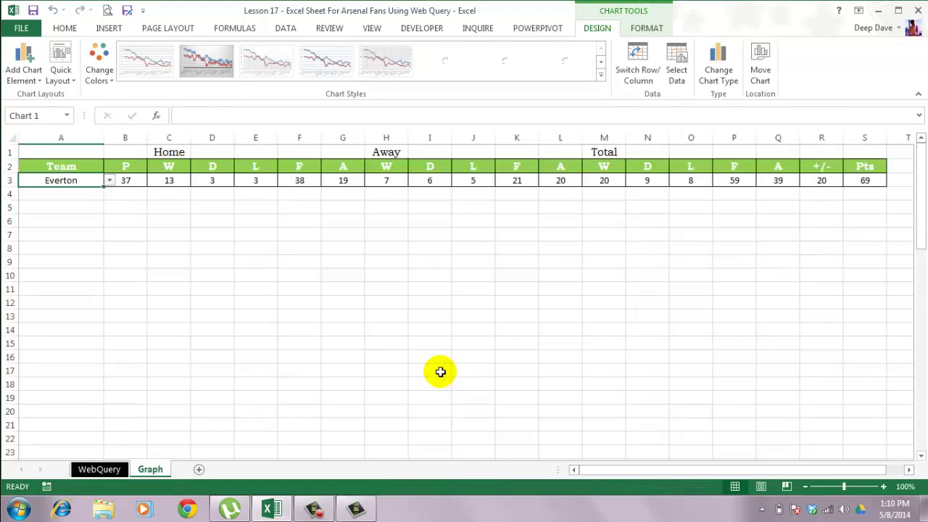
Paste the wins line chart at A5 below Everton's stats and widen it to column S
scroll(440, 373, "down", 5)
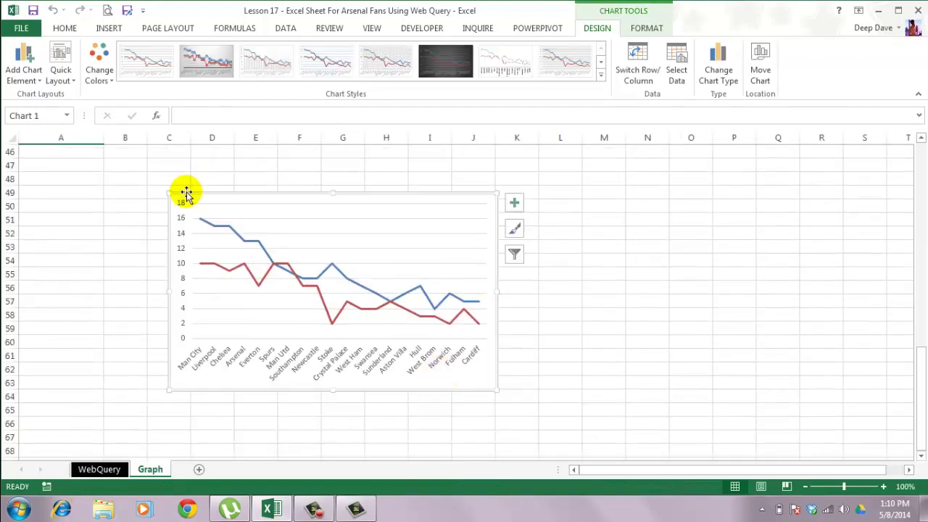
key("Delete")
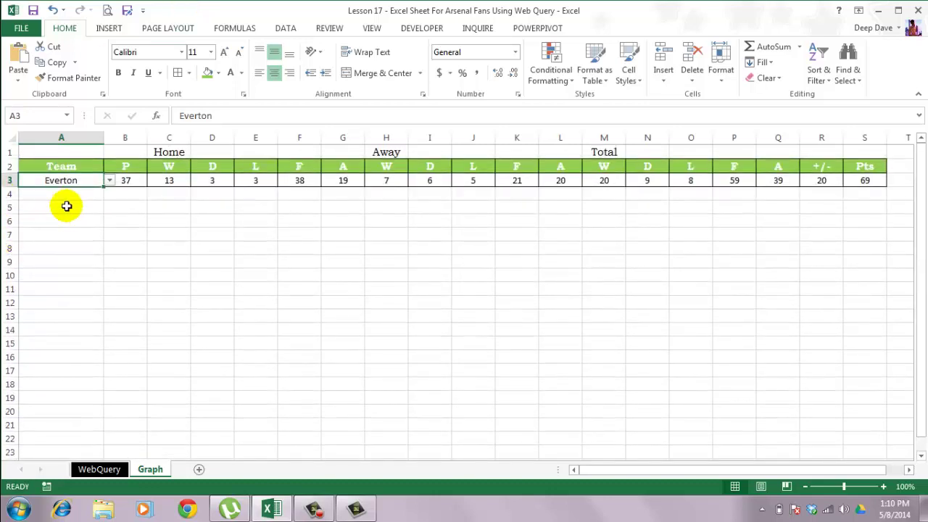
left_click(66, 205)
key("ctrl+v")
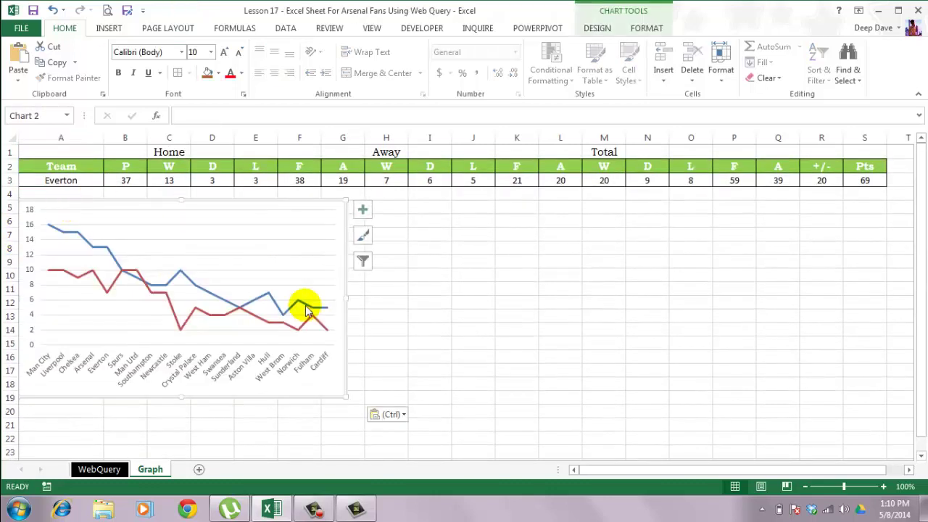
left_click_drag(344, 296, 883, 341)
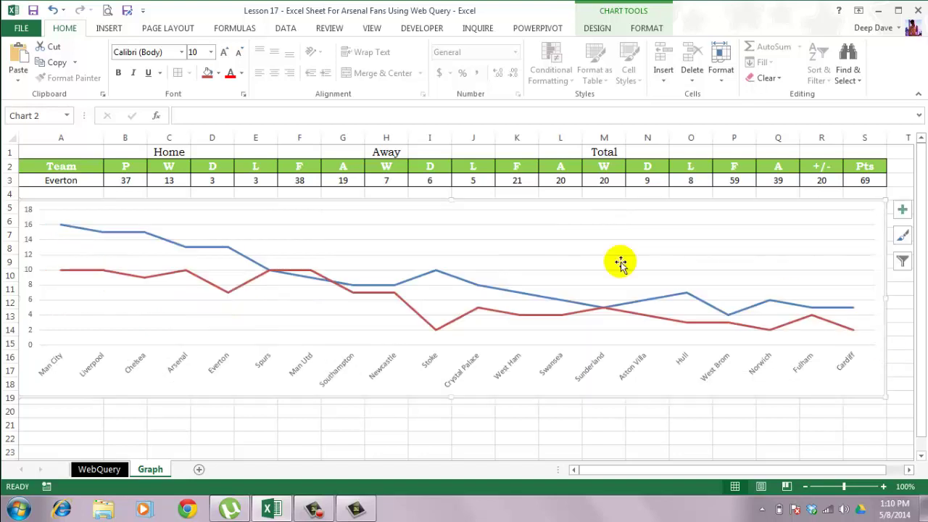
left_click(134, 424)
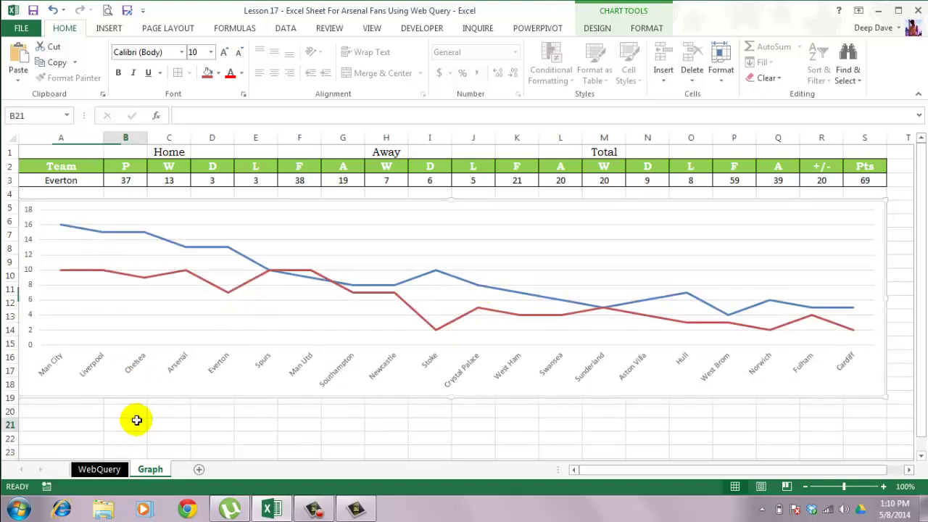
Set the WebQuery league table's data range to refresh every 1 minute
left_click(99, 470)
left_click(209, 264)
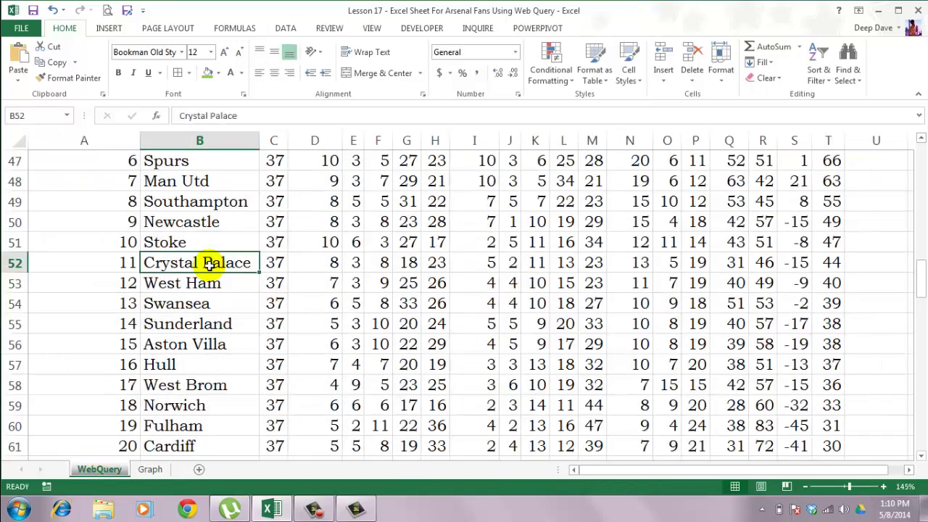
scroll(209, 269, "up", 5)
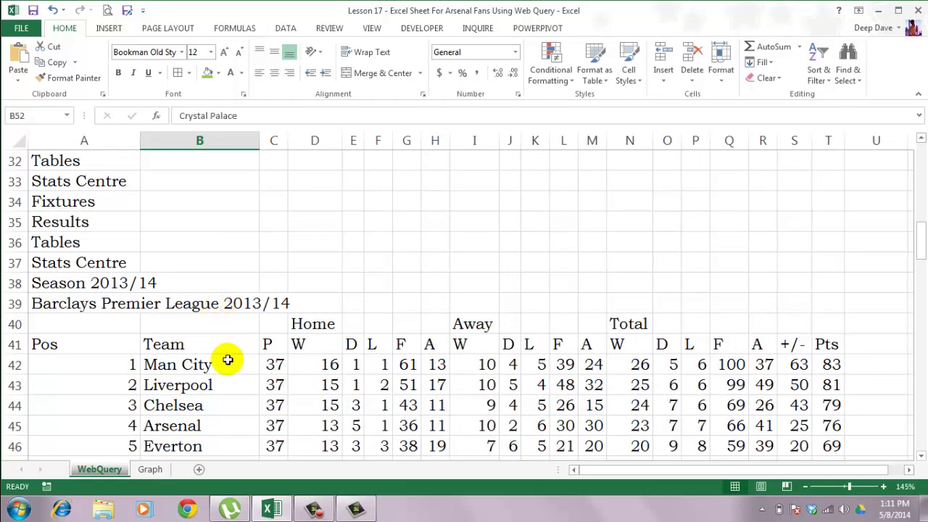
right_click(228, 386)
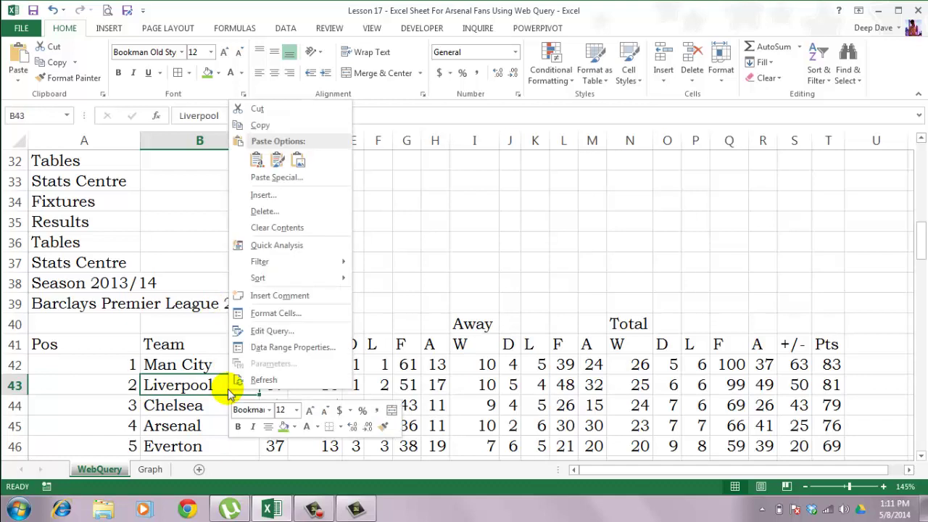
left_click(287, 347)
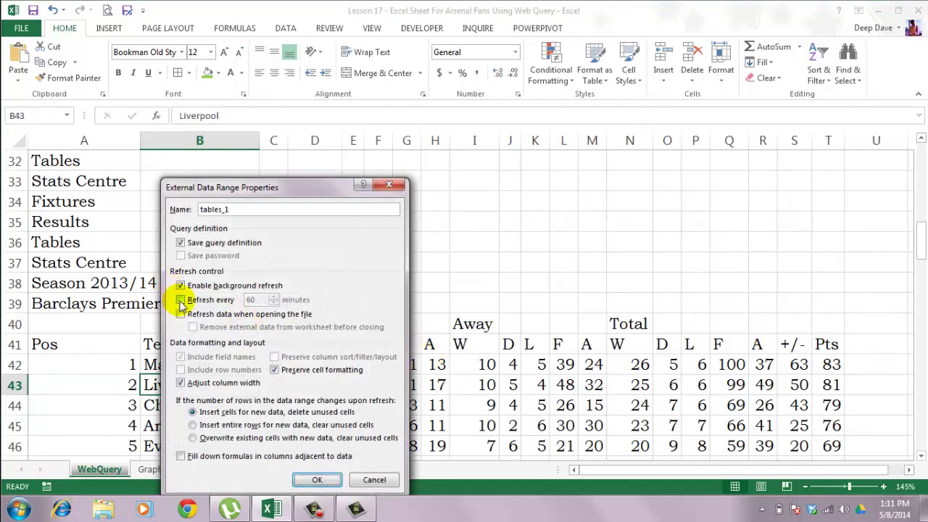
left_click(180, 299)
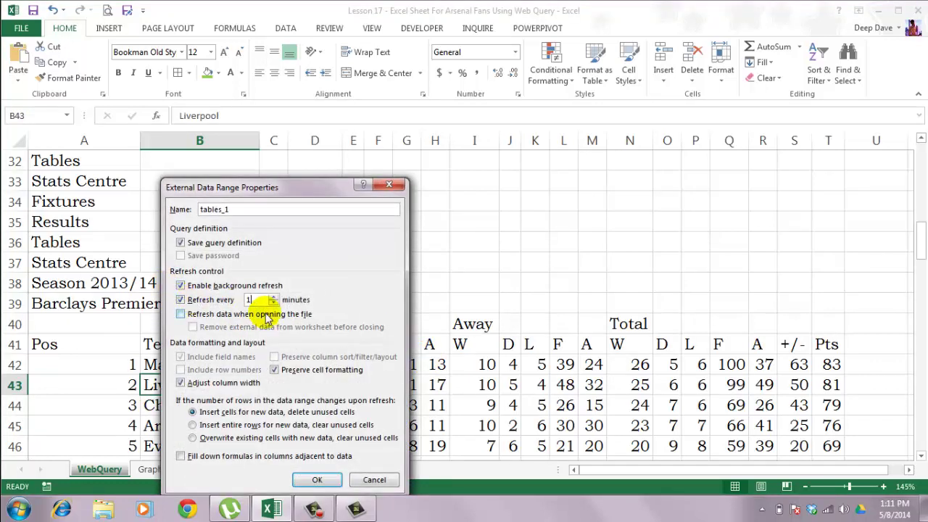
left_click(323, 481)
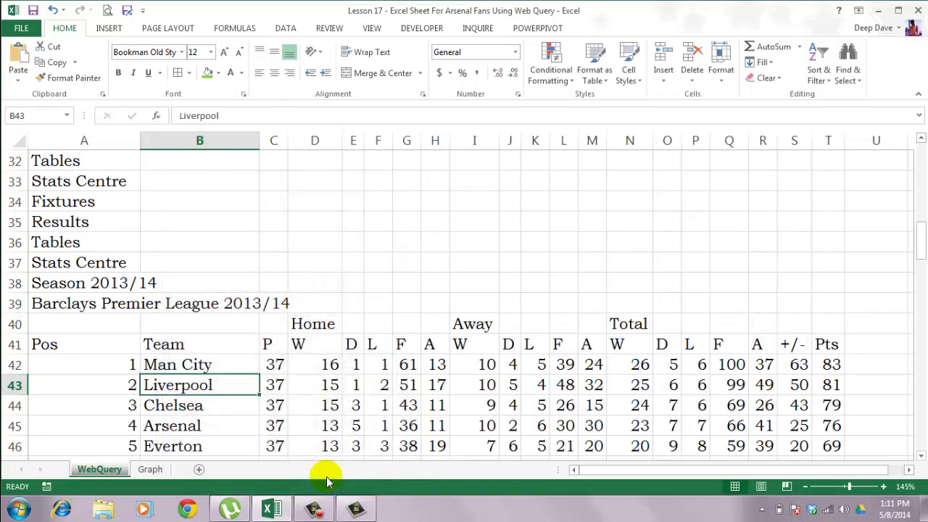
scroll(135, 375, "down", 2)
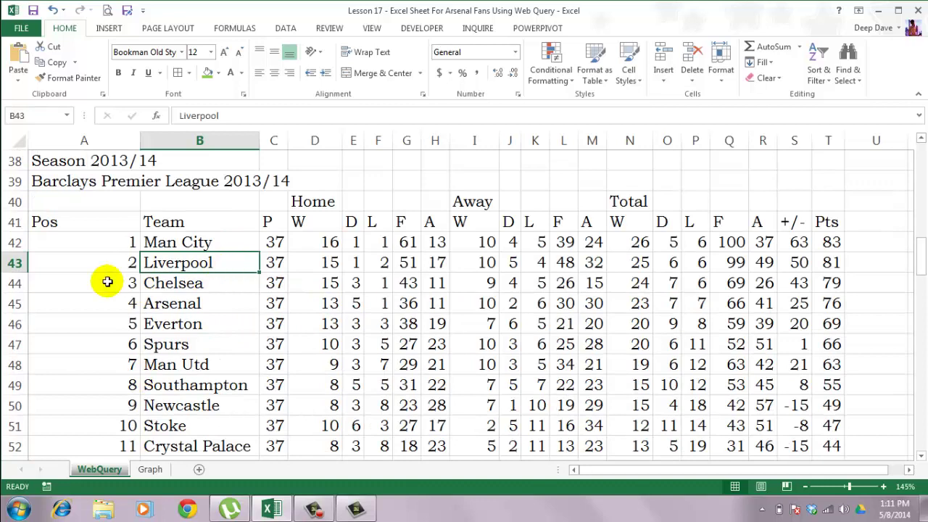
Change the Pos values to Spurs 2, Liverpool 6, Arsenal 1 and Man City 4
left_click(16, 304)
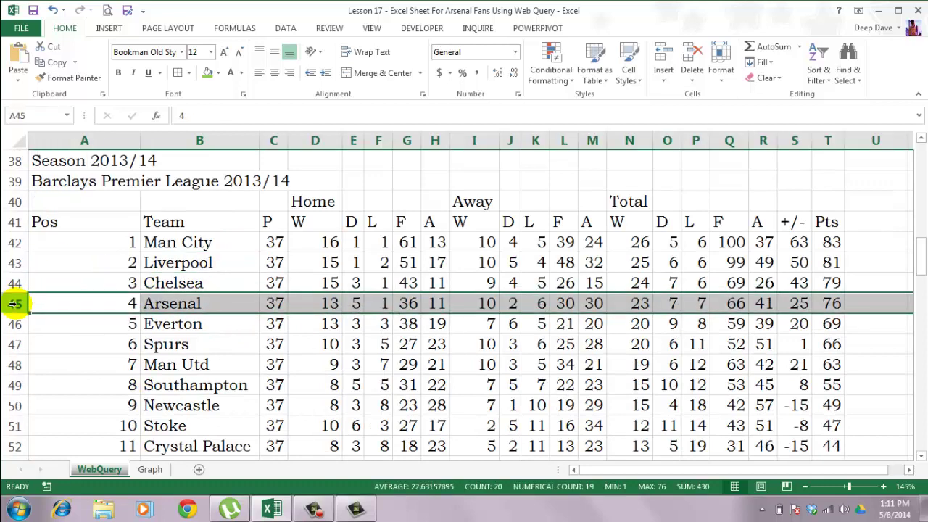
left_click(114, 259)
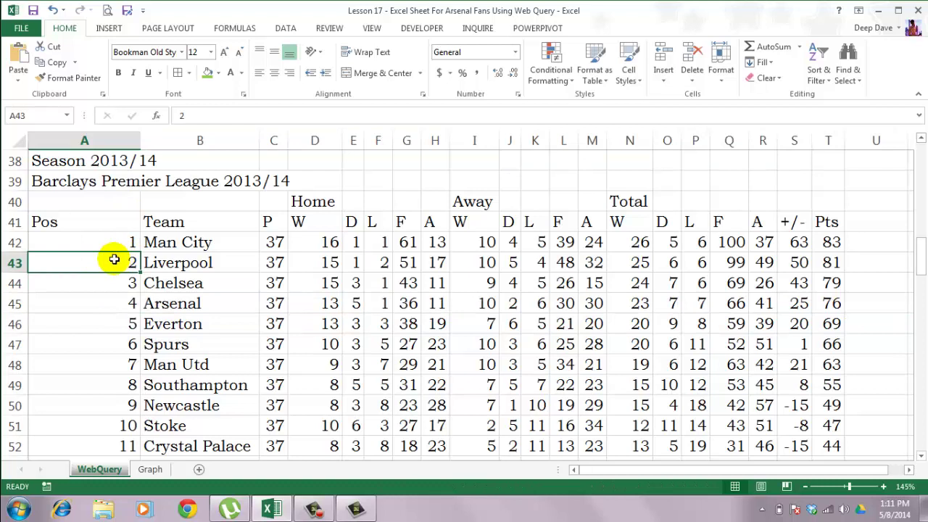
left_click(118, 348)
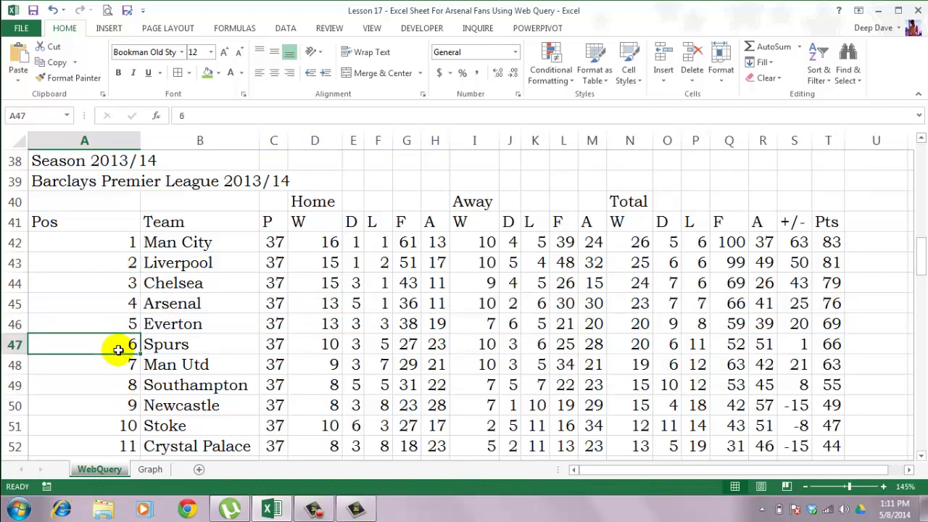
type("2")
left_click(129, 262)
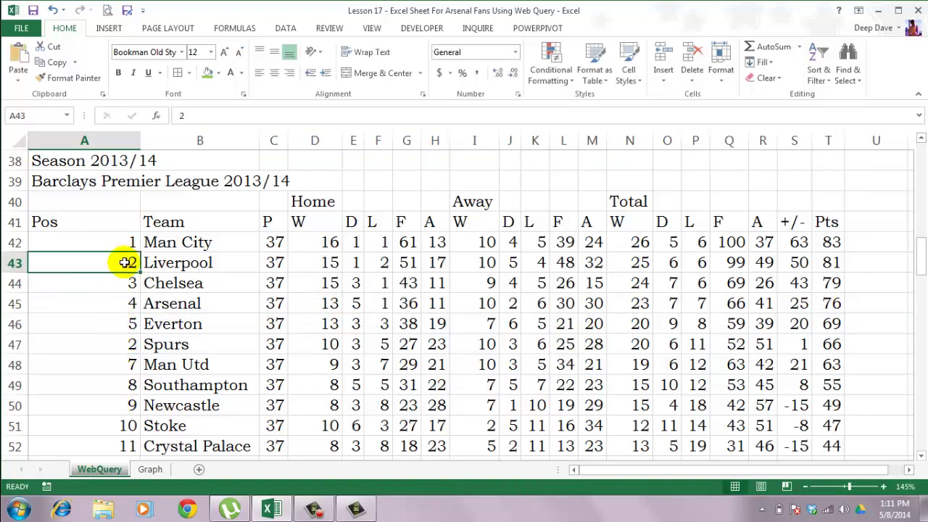
type("6")
left_click(120, 299)
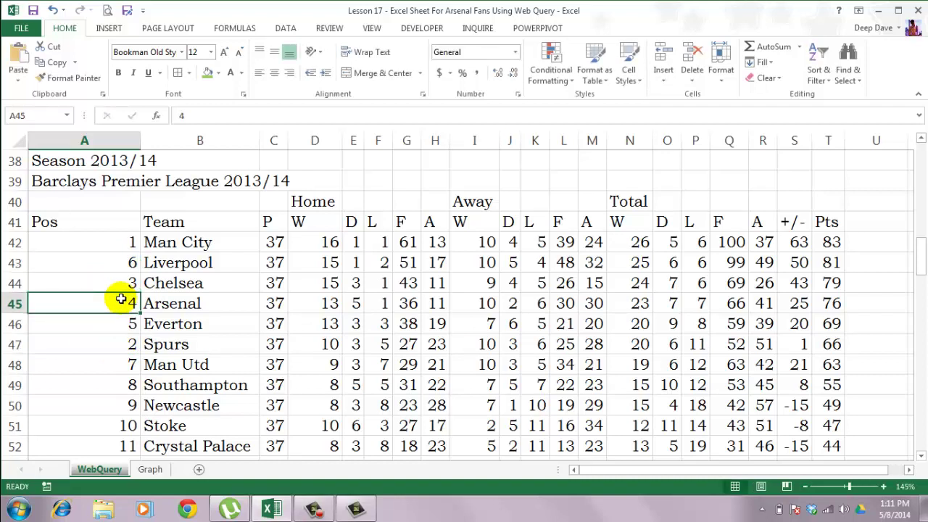
type("1")
left_click(124, 240)
type("4")
left_click(123, 262)
Select the league table range A42:T61 ending at Cardiff's row
left_click(126, 242)
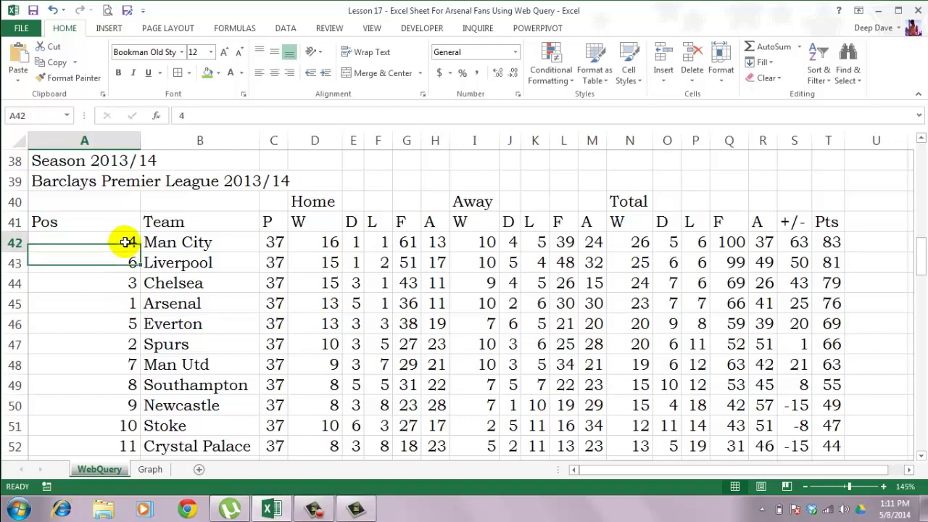
key("ctrl+shift+Right")
key("shift+Down")
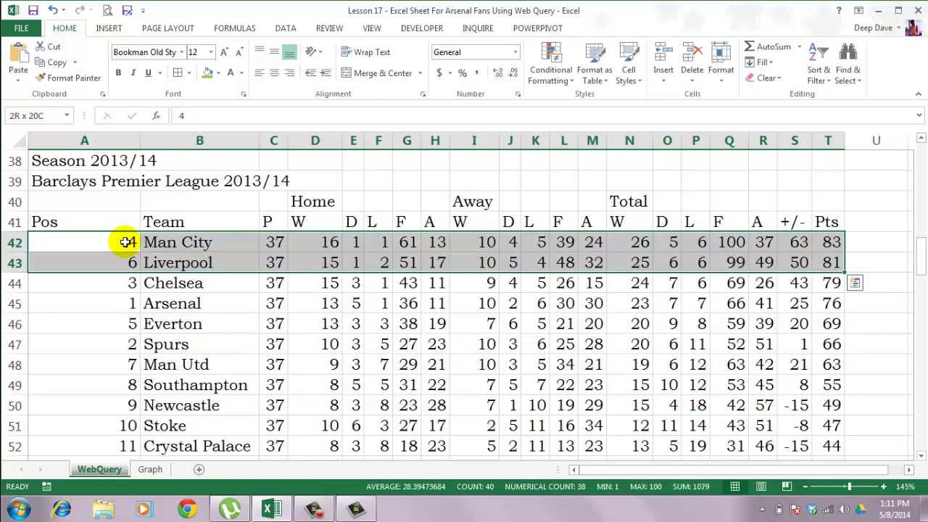
key("shift+Down")
key("shift+Down")
key("shift+Down")
key("shift+Down")
key("shift+Down")
key("shift+Down")
key("shift+Down")
key("shift+Down")
key("shift+Down")
key("shift+Down")
key("shift+Down")
key("shift+Down")
key("shift+Down")
key("shift+Down")
key("shift+Down")
key("shift+Down")
key("shift+Down")
key("shift+Down")
key("shift+Down")
key("shift+Down")
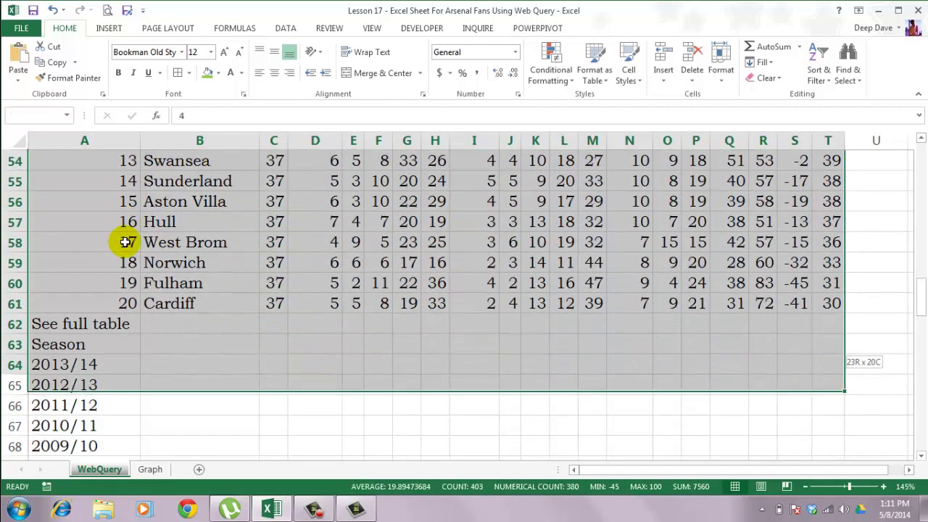
key("shift+Up")
key("shift+Up")
key("shift+Up")
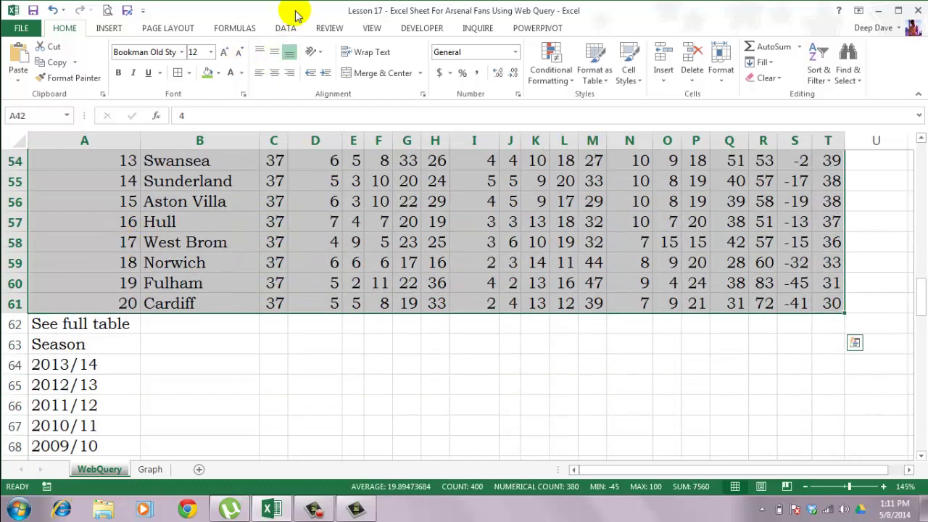
Sort the selected league table by Pos, smallest to largest
left_click(286, 28)
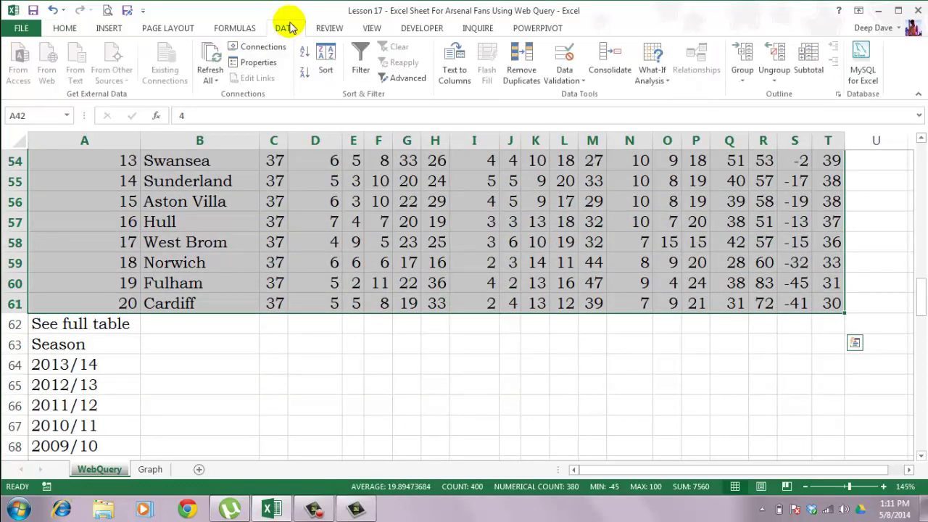
left_click(325, 65)
left_click(392, 213)
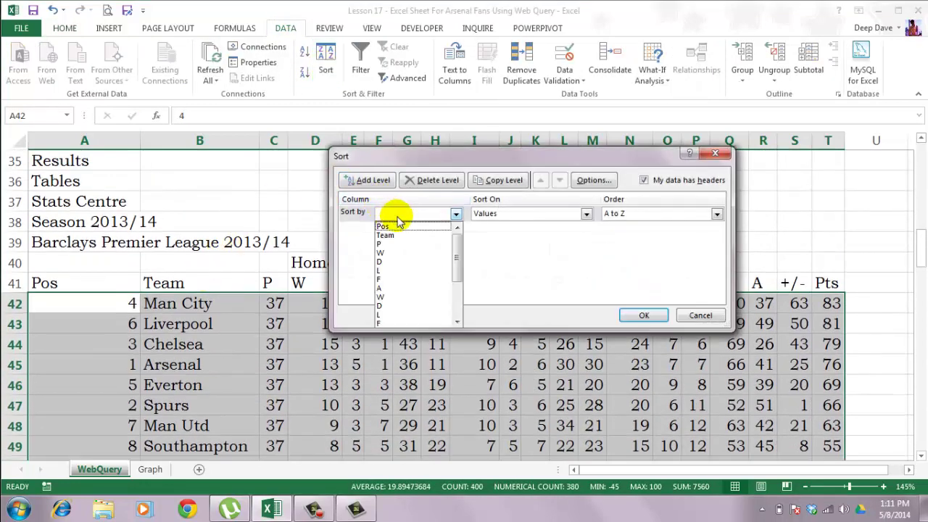
left_click(398, 227)
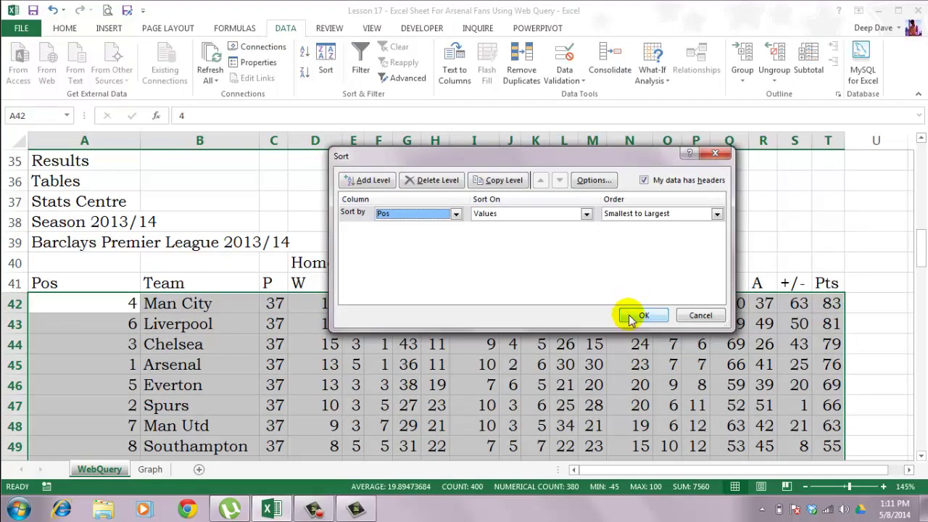
left_click(629, 320)
left_click(368, 320)
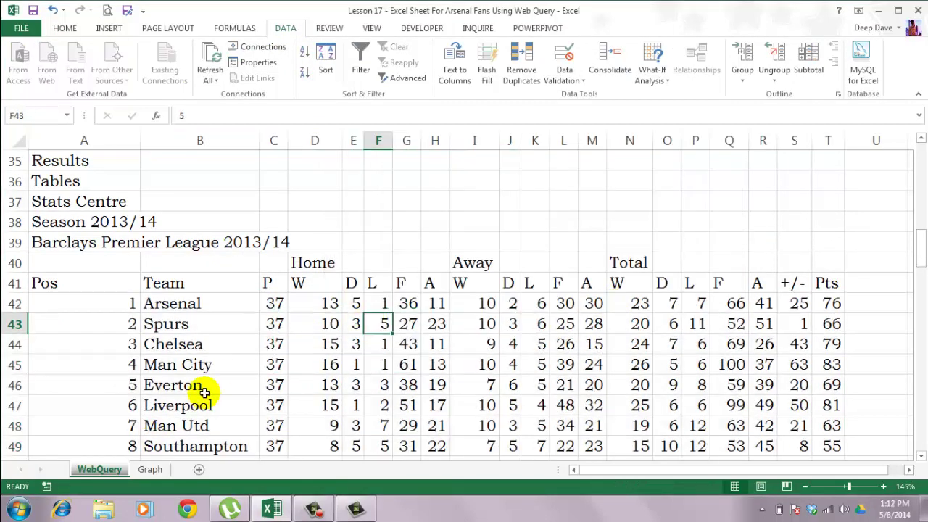
Choose Arsenal from the A3 drop-down on the Graph sheet
left_click(151, 470)
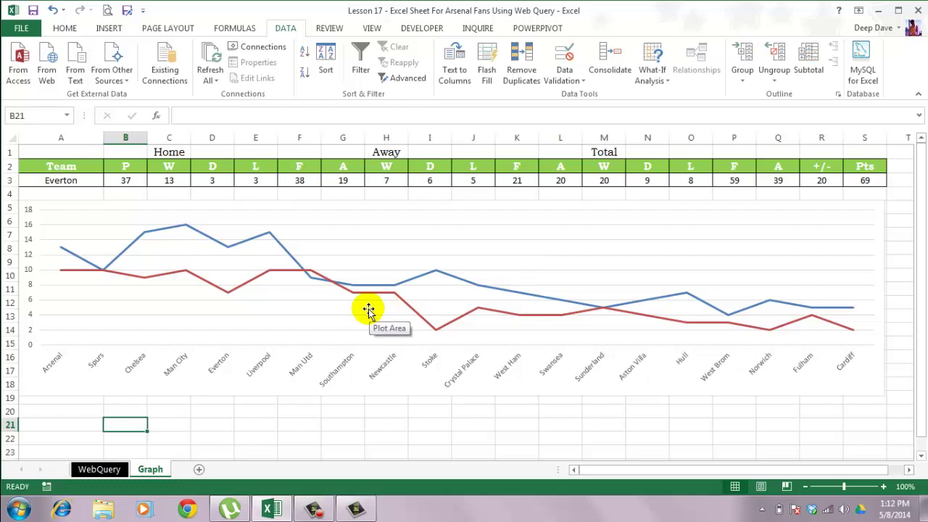
left_click(90, 181)
left_click(109, 180)
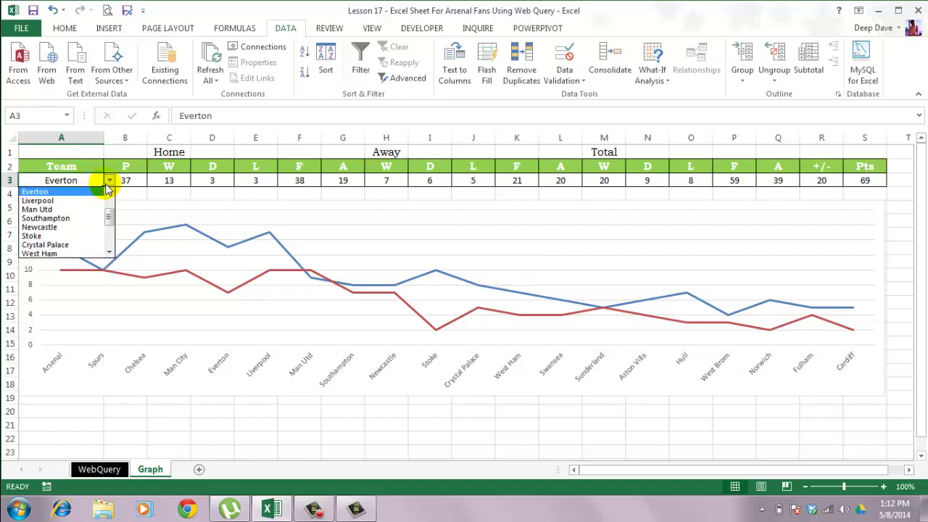
scroll(112, 197, "up", 1)
scroll(112, 198, "up", 1)
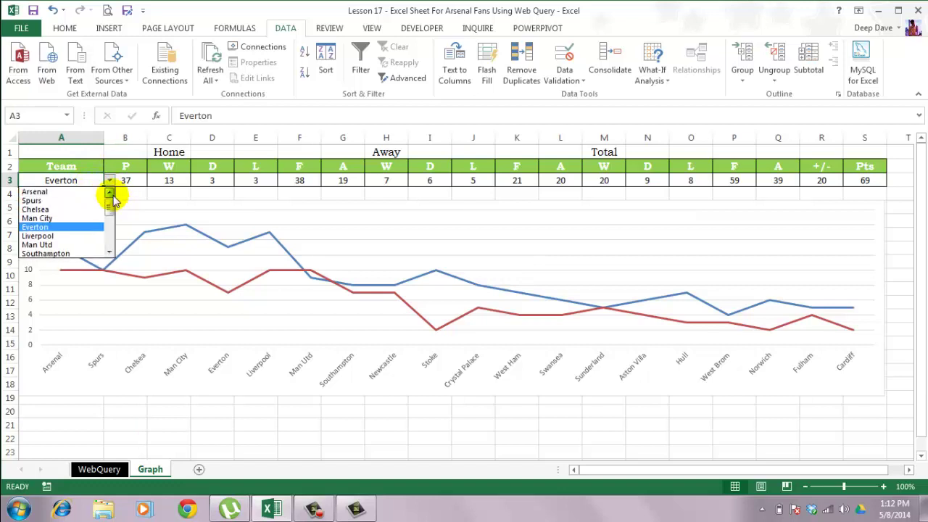
left_click(83, 191)
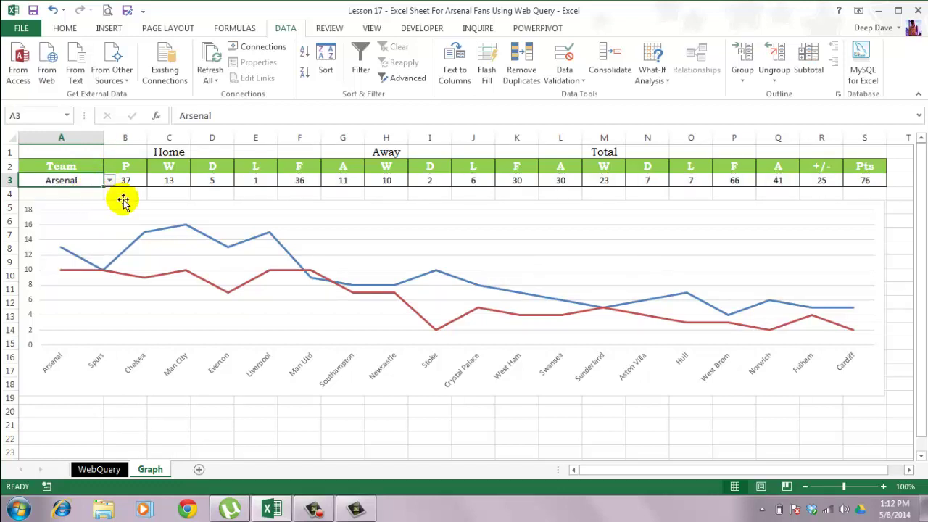